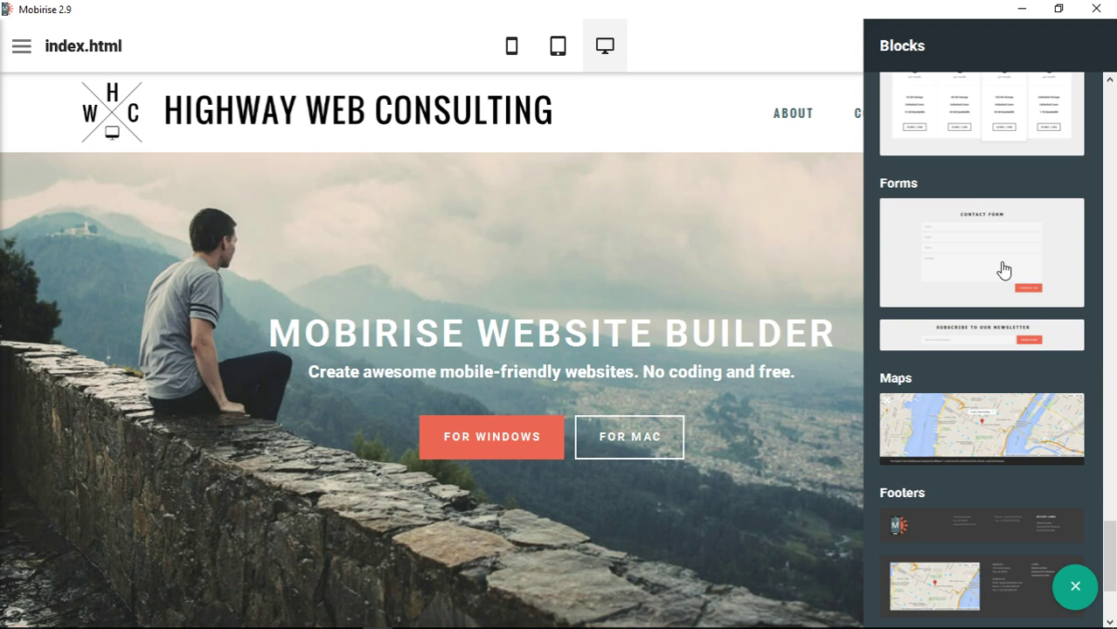
# Add the Contact Form block with Name, Email, Phone and Message fields and review its field settings
pyautogui.click(1003, 267)
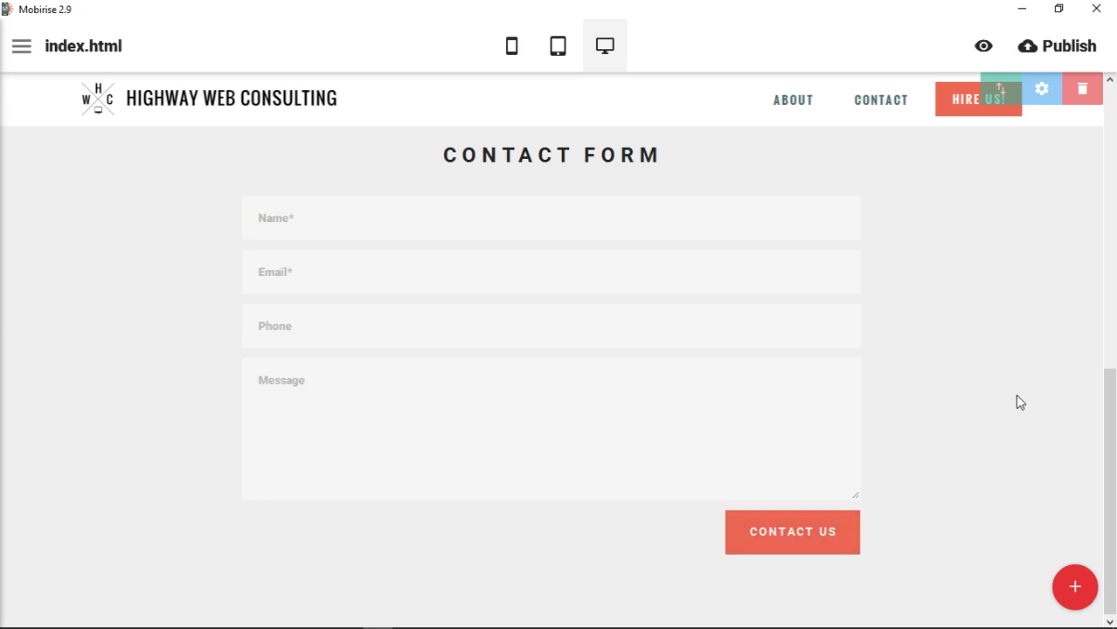
pyautogui.scroll(1, 992, 367)
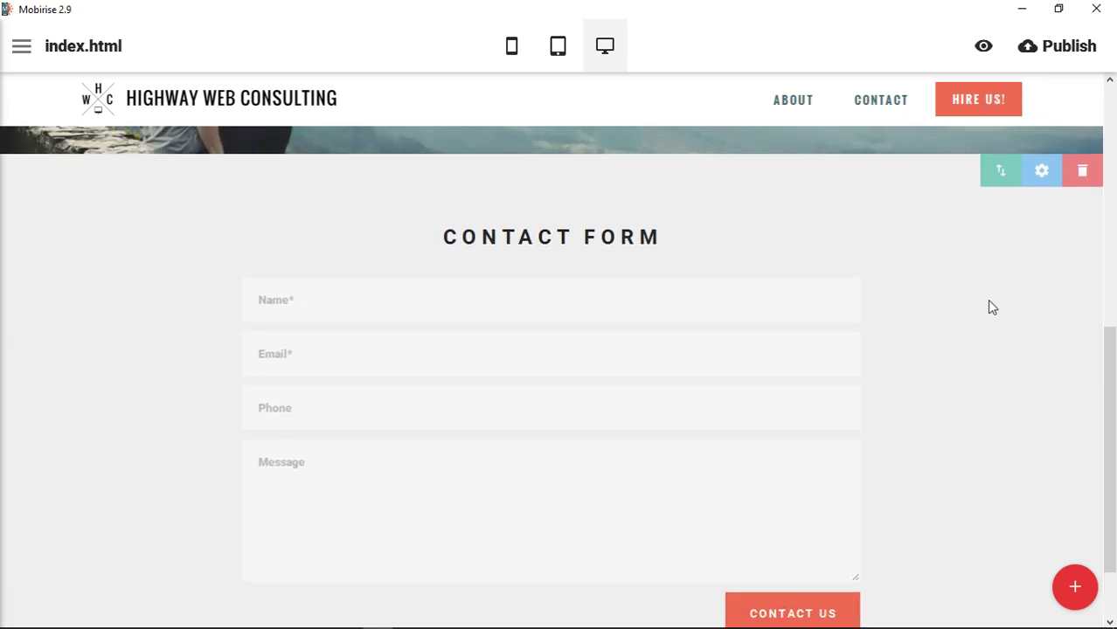
pyautogui.scroll(-1, 1023, 354)
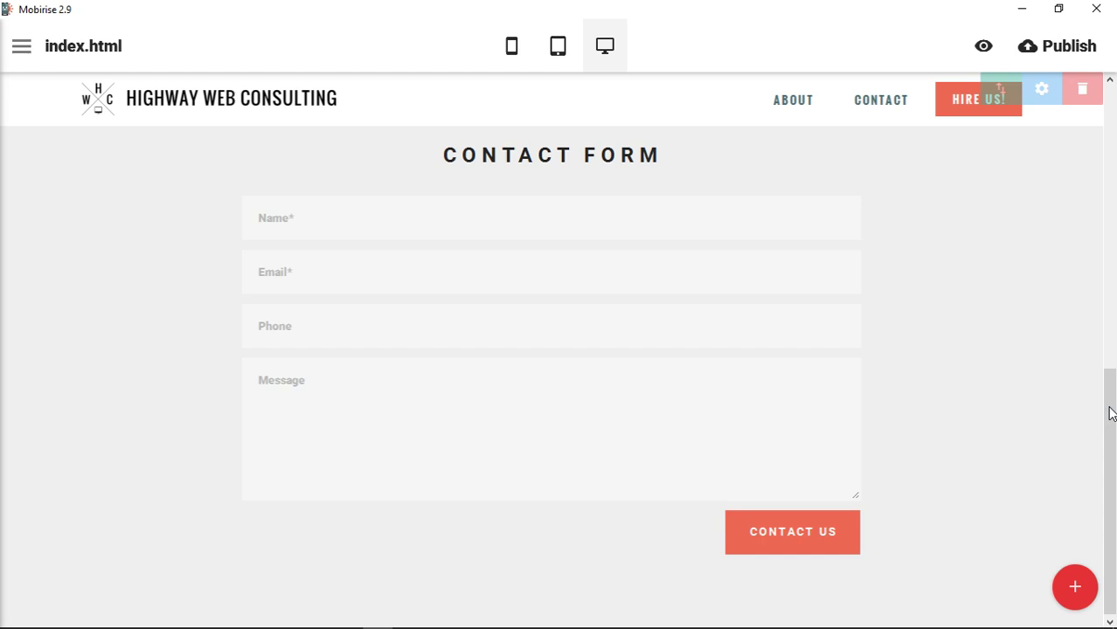
pyautogui.moveTo(1110, 412); pyautogui.dragTo(1111, 388)
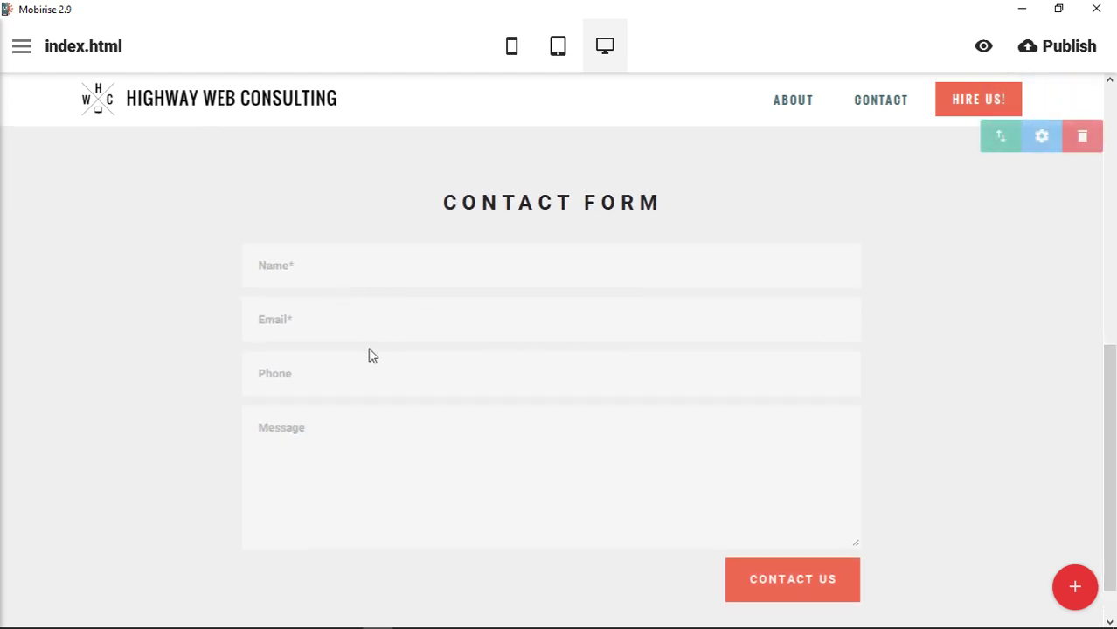
pyautogui.click(407, 467)
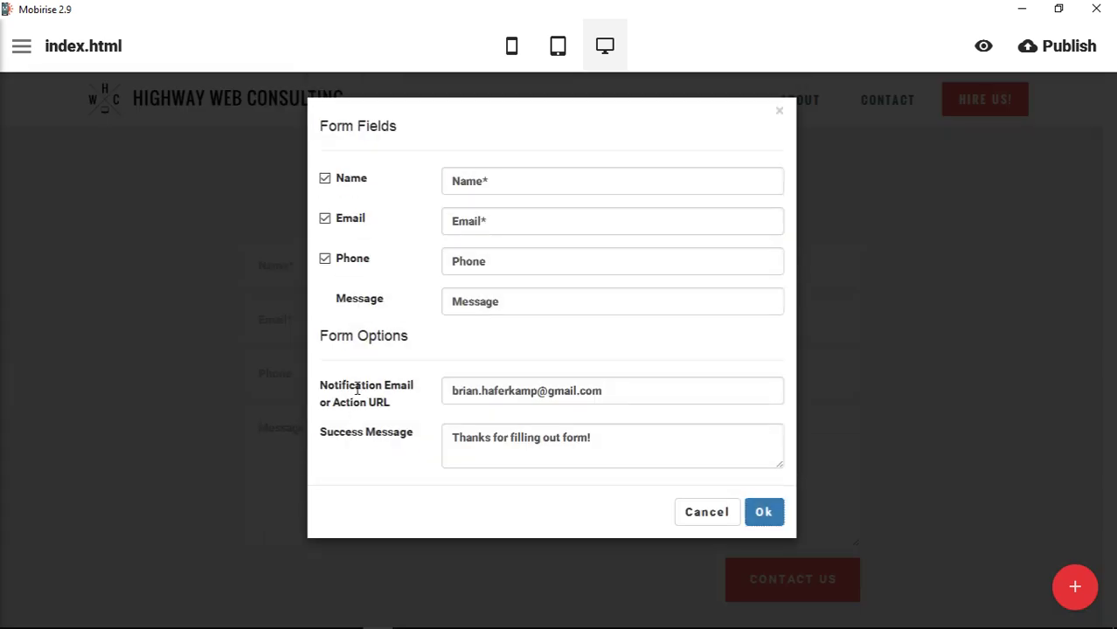
pyautogui.click(706, 512)
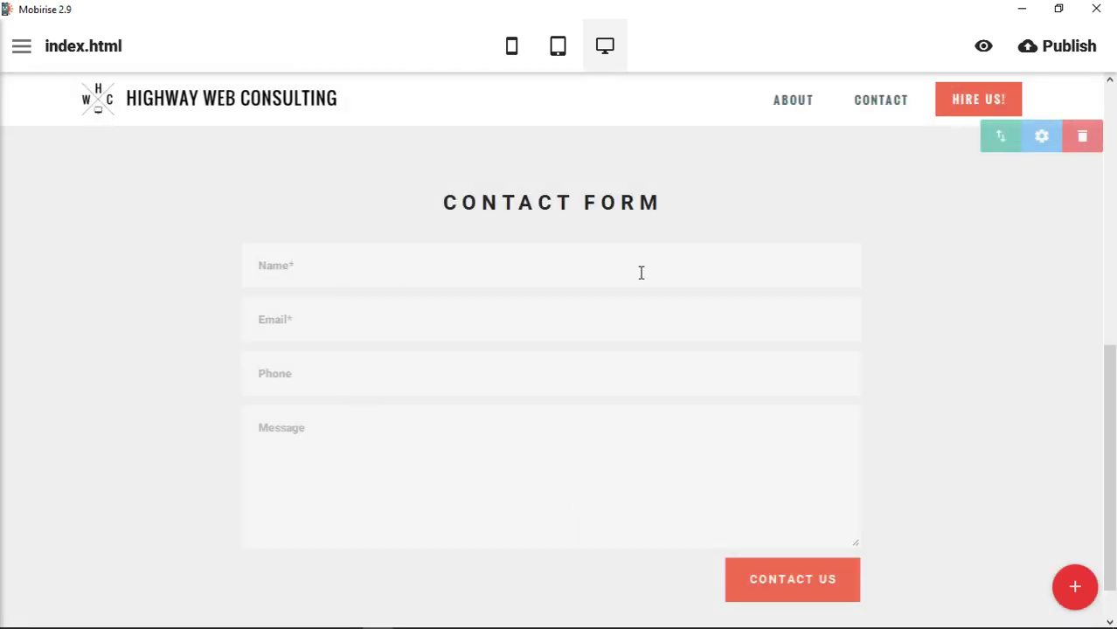
# In the block parameters, hide and re-show the title and try a background image with overlay
pyautogui.click(1044, 144)
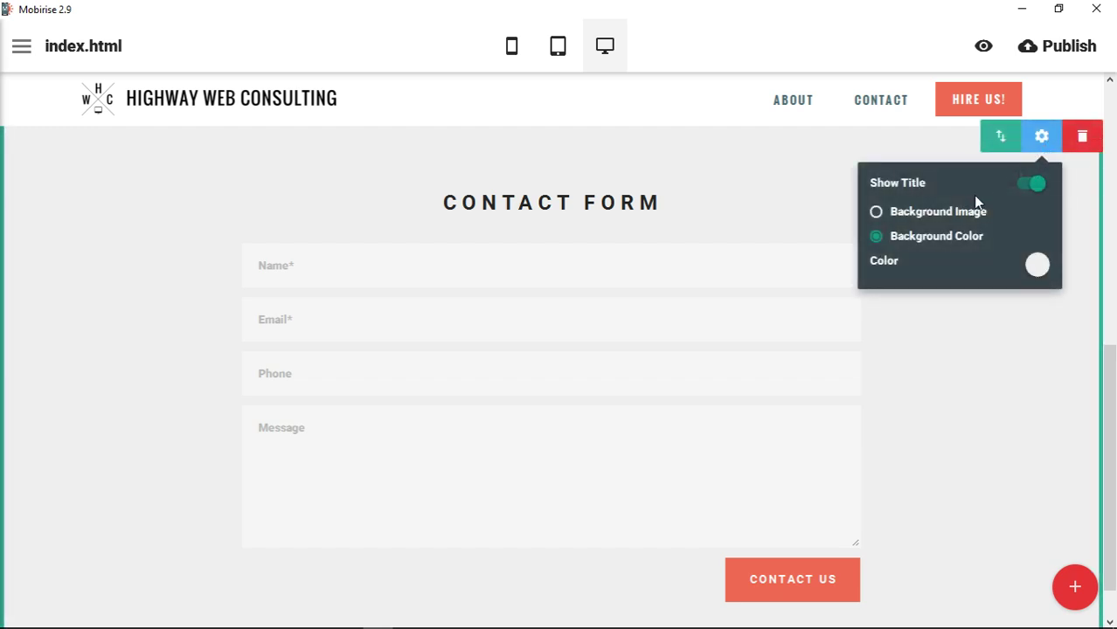
pyautogui.click(1039, 190)
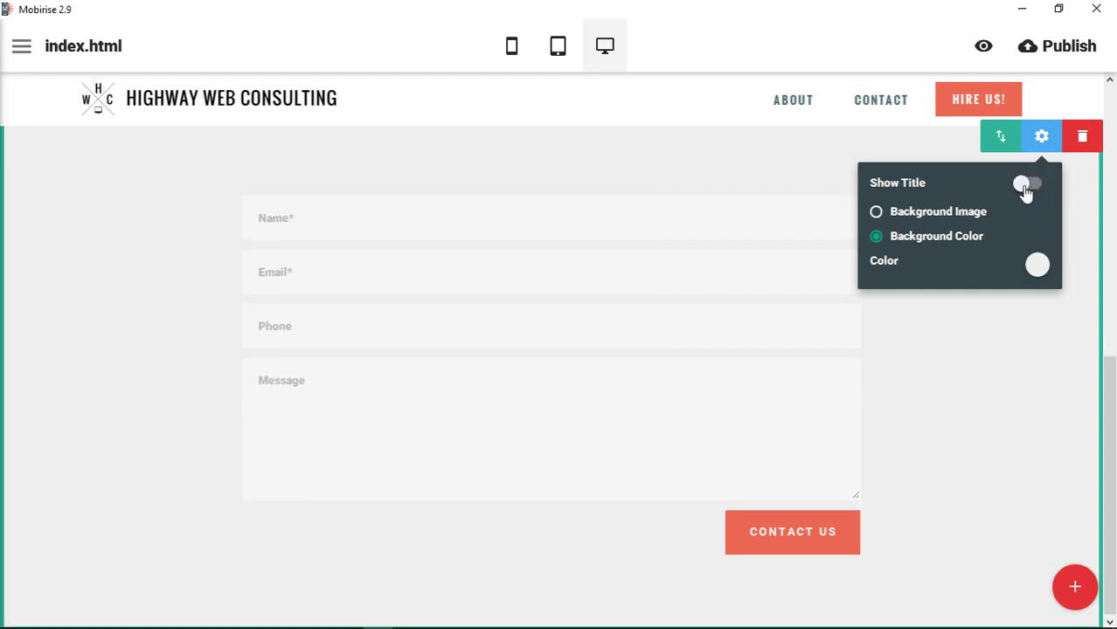
pyautogui.click(1025, 188)
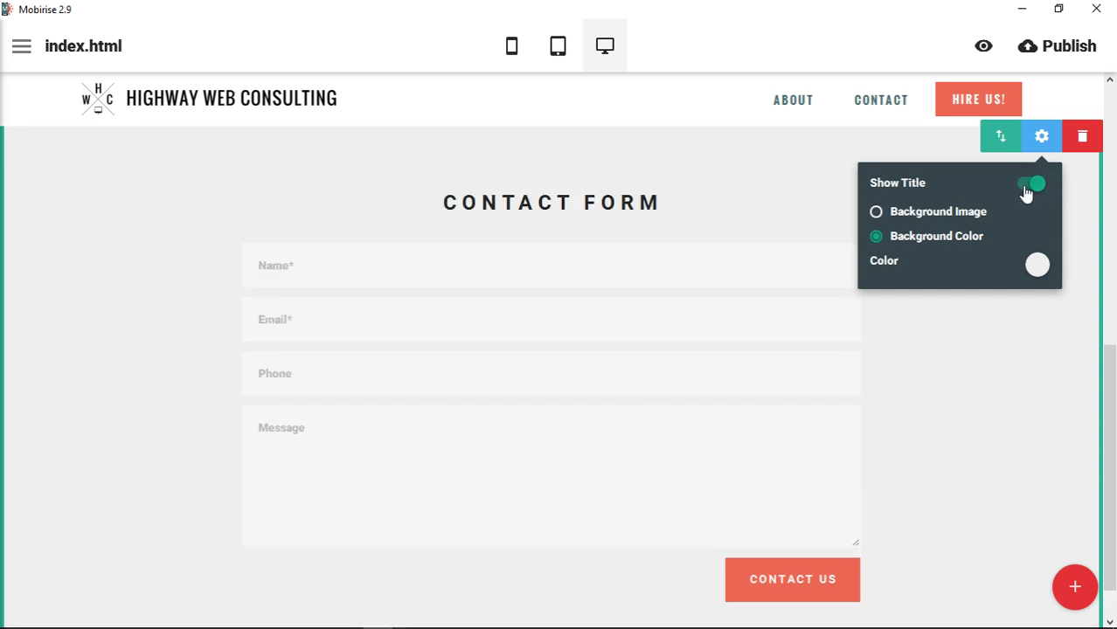
pyautogui.click(961, 220)
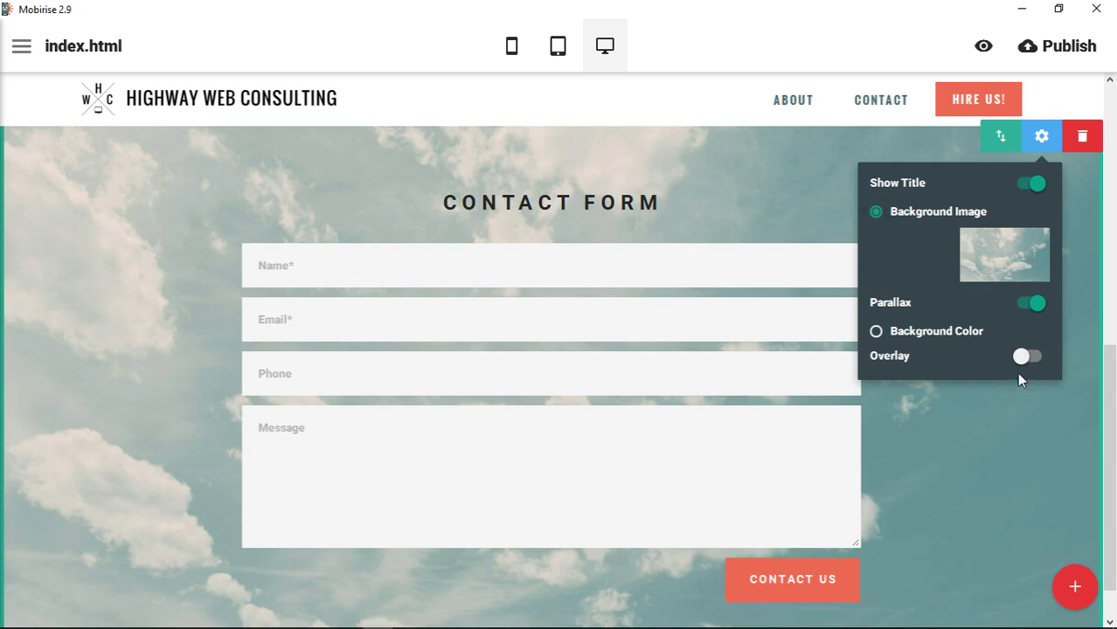
pyautogui.scroll(-1, 1059, 457)
pyautogui.scroll(2, 1063, 461)
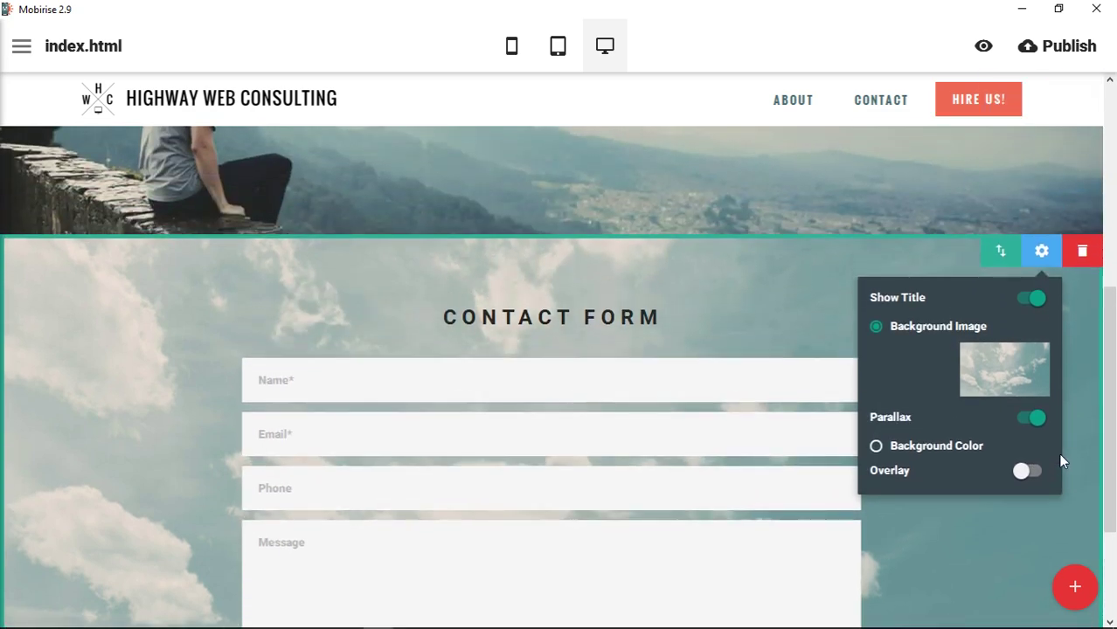
pyautogui.scroll(-1, 1084, 444)
pyautogui.scroll(2, 1086, 437)
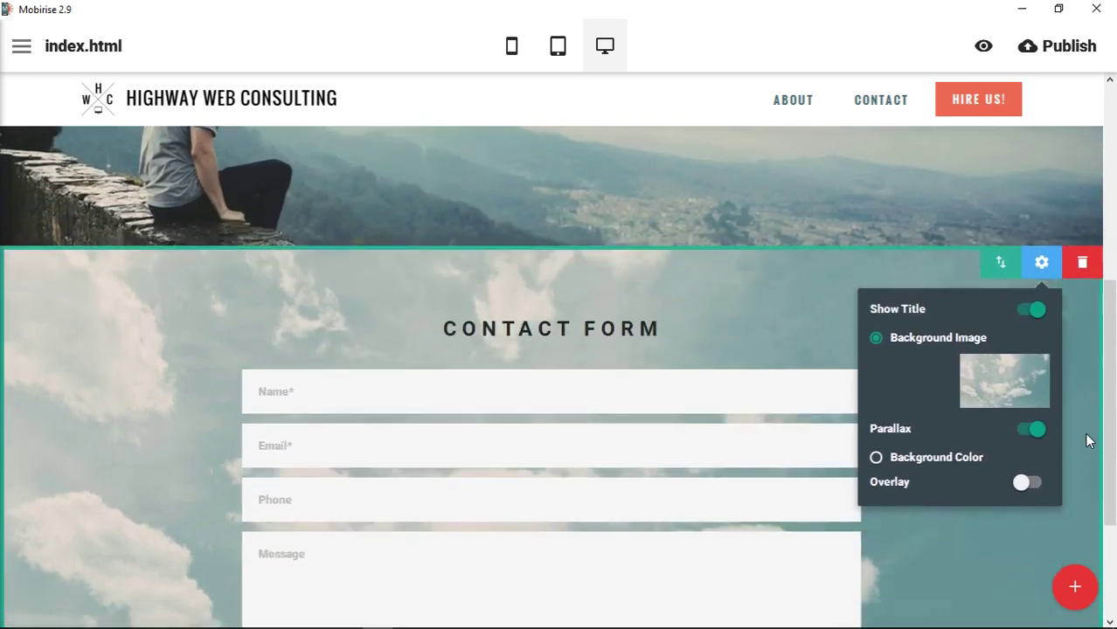
pyautogui.scroll(-2, 1087, 437)
pyautogui.scroll(1, 1086, 437)
pyautogui.scroll(1, 1086, 437)
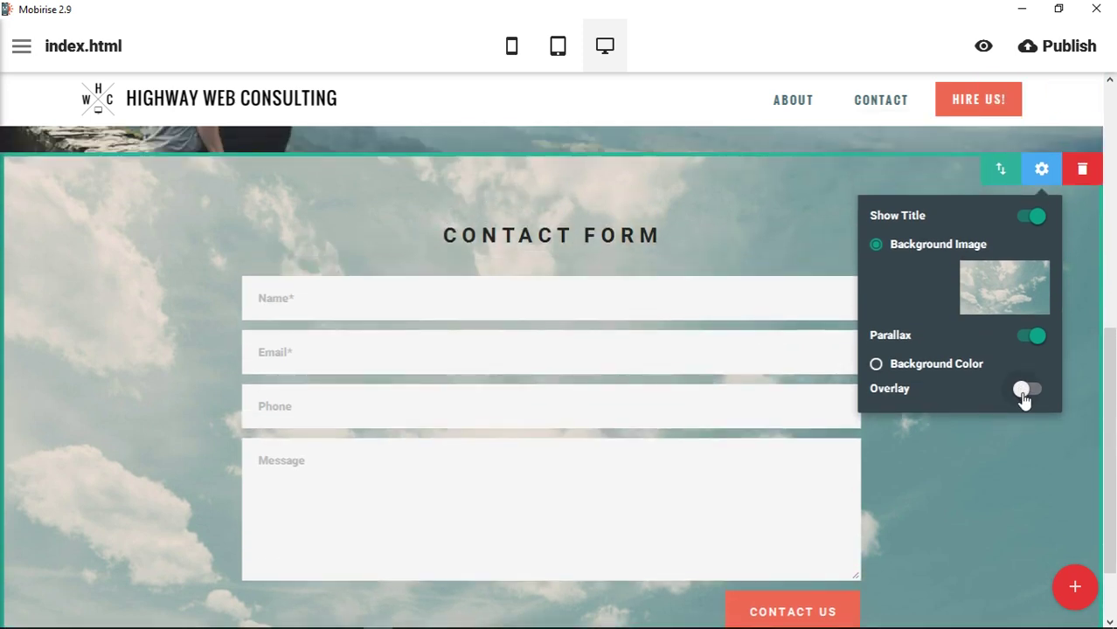
pyautogui.click(1028, 390)
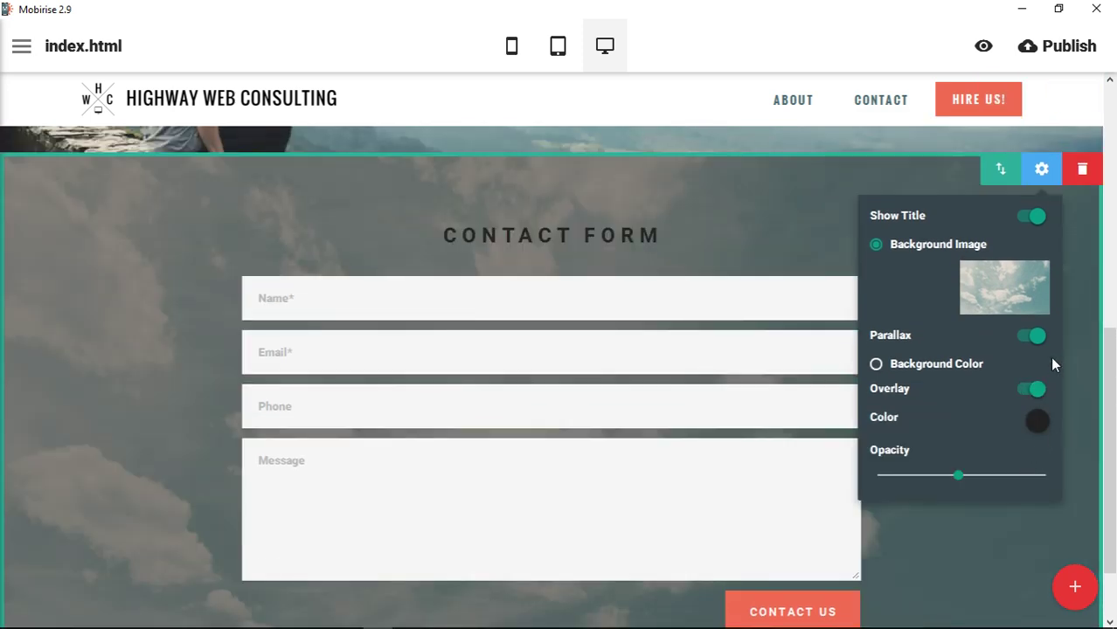
# Switch to a solid background colour, trying grey, navy and coral before settling on green
pyautogui.click(934, 370)
pyautogui.click(1039, 301)
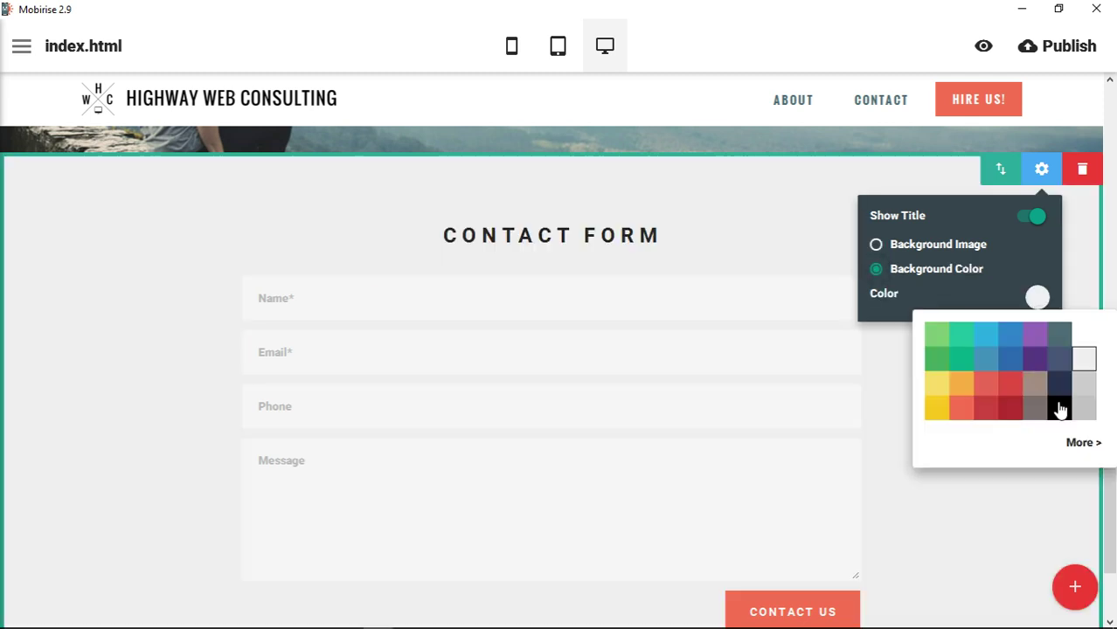
pyautogui.click(1085, 384)
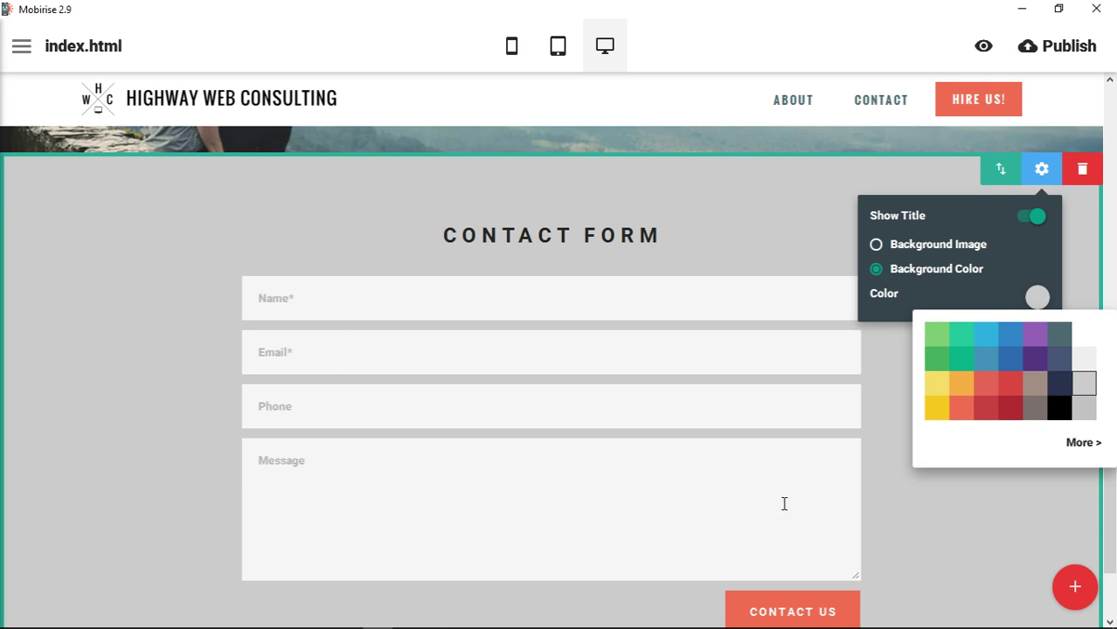
pyautogui.click(1059, 384)
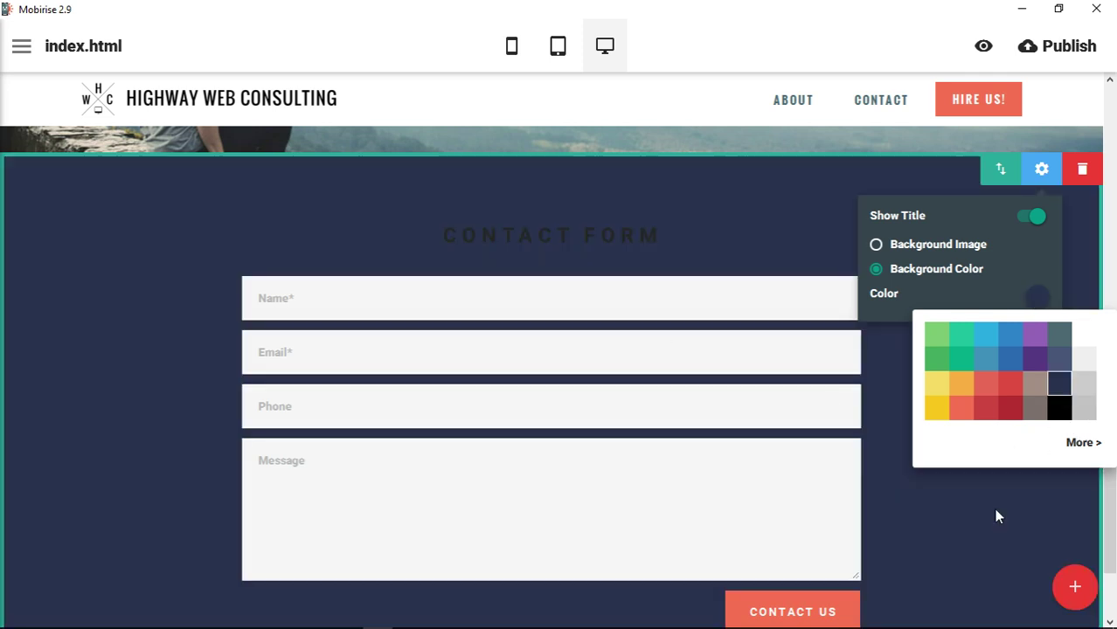
pyautogui.click(961, 408)
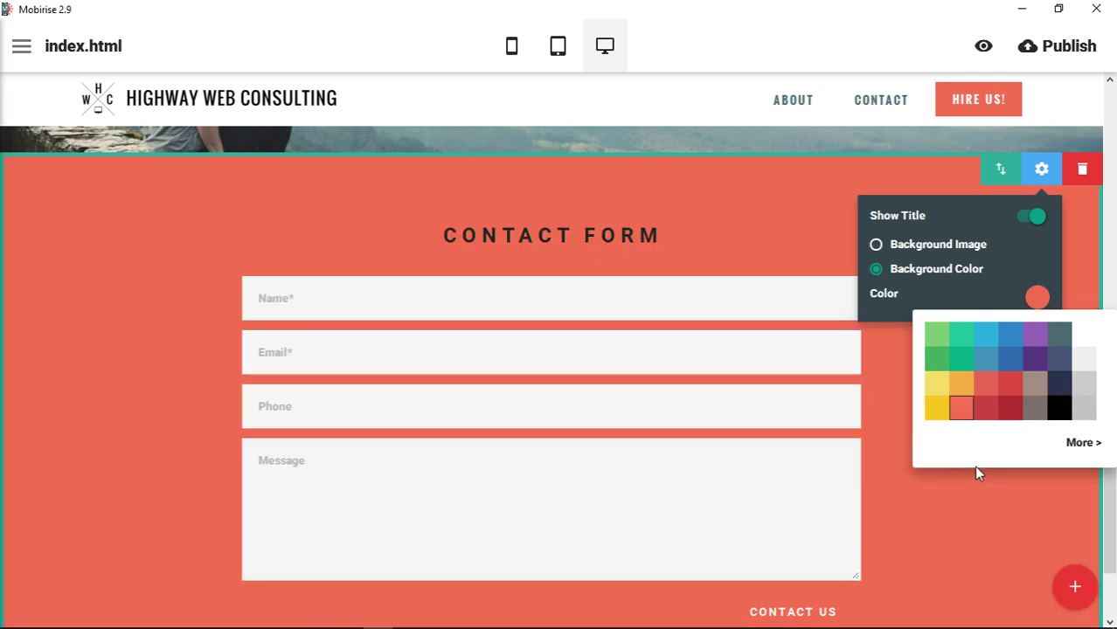
pyautogui.click(941, 339)
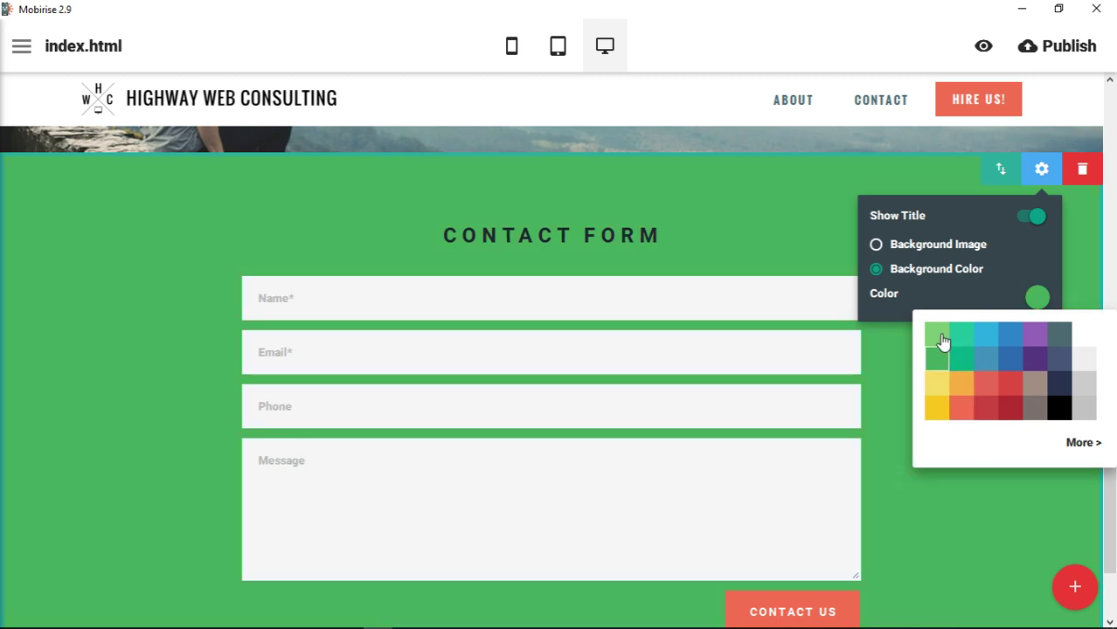
# Make the CONTACT FORM title text white
pyautogui.click(661, 236)
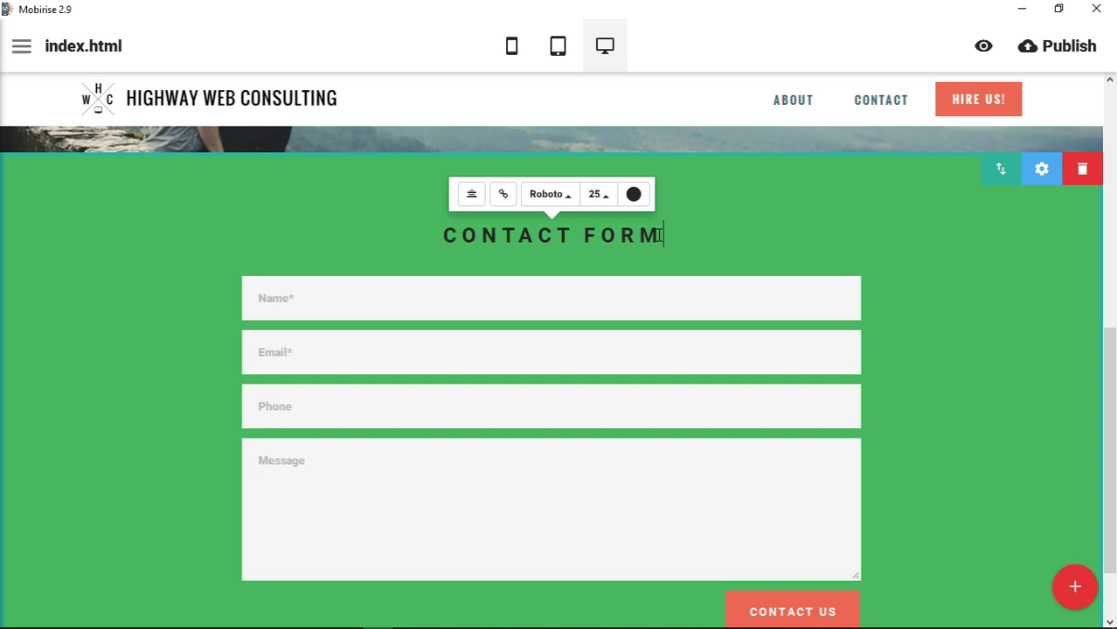
pyautogui.click(634, 194)
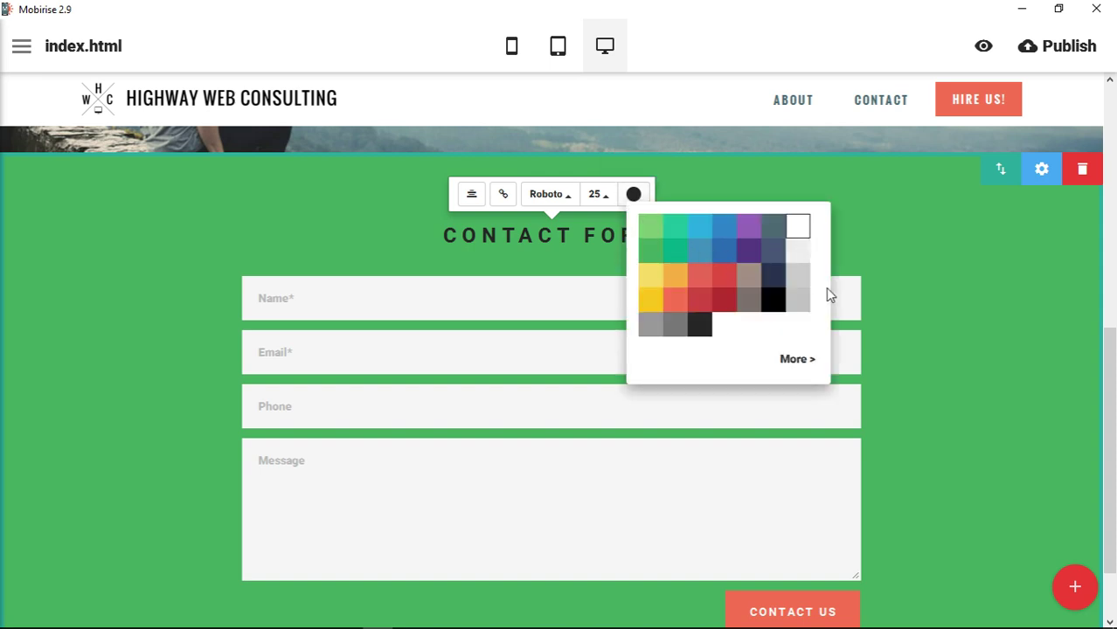
pyautogui.click(798, 226)
pyautogui.click(865, 176)
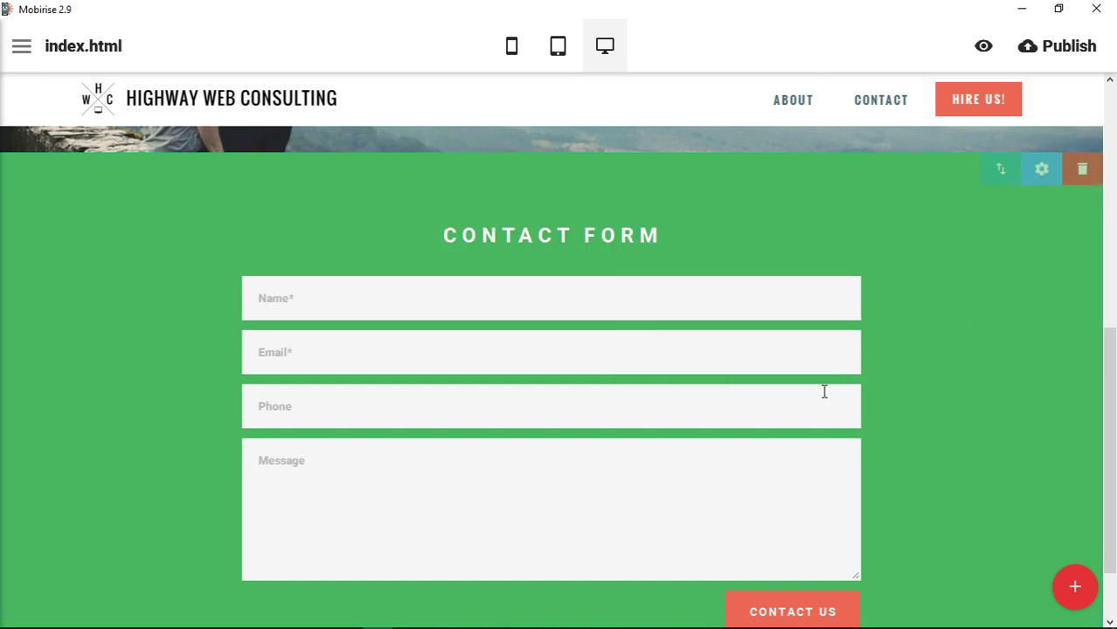
# Restyle the Contact Us button, trying blue before choosing the light-grey outlined style
pyautogui.scroll(-1, 975, 371)
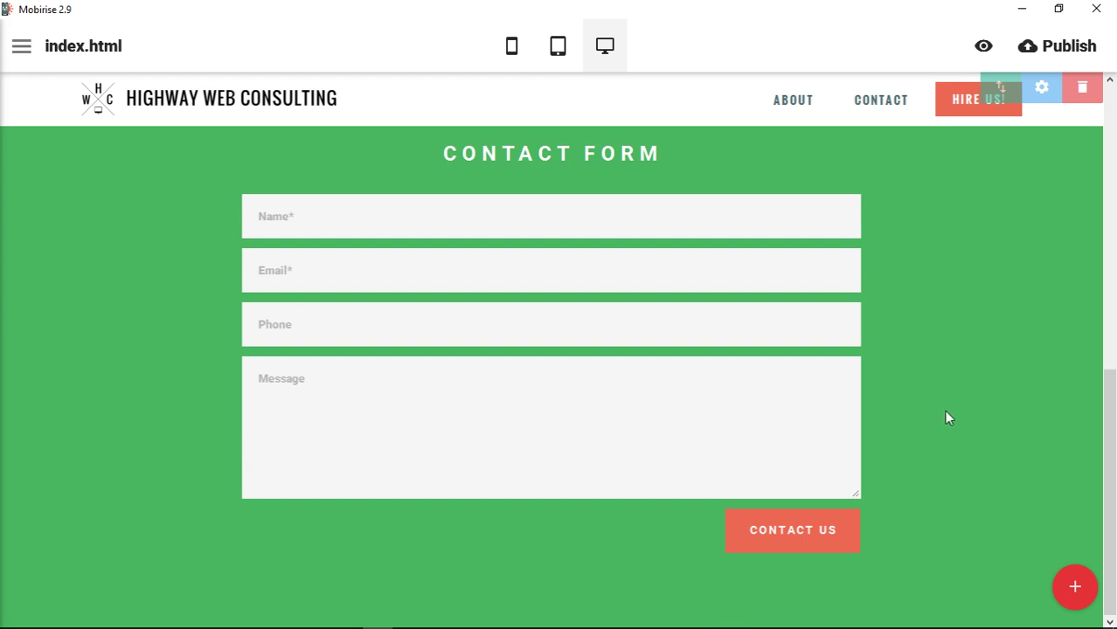
pyautogui.click(814, 546)
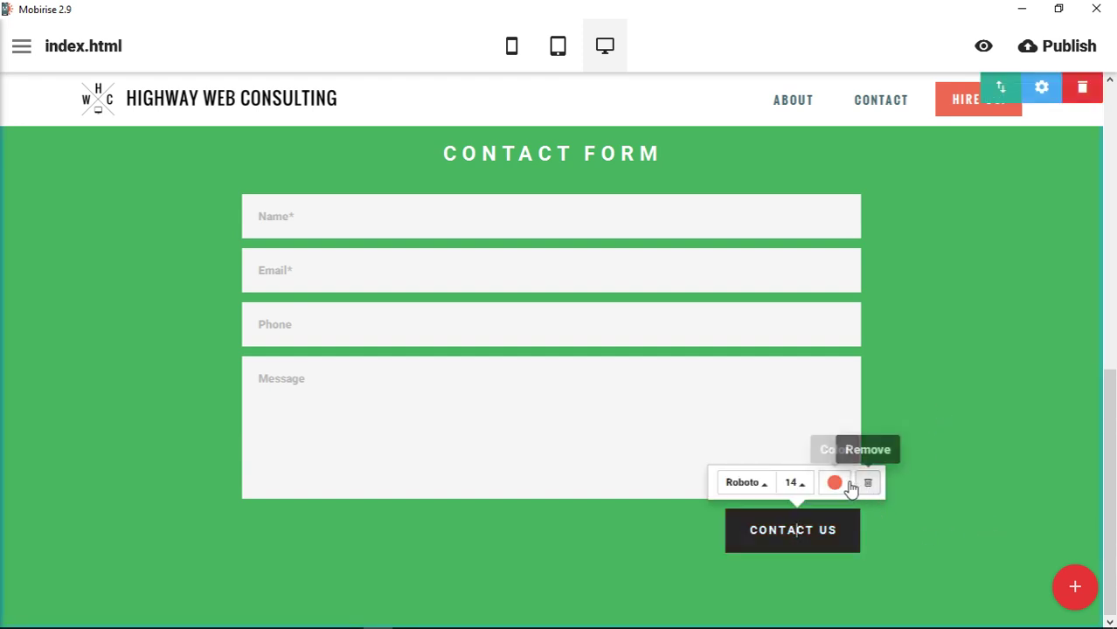
pyautogui.click(834, 482)
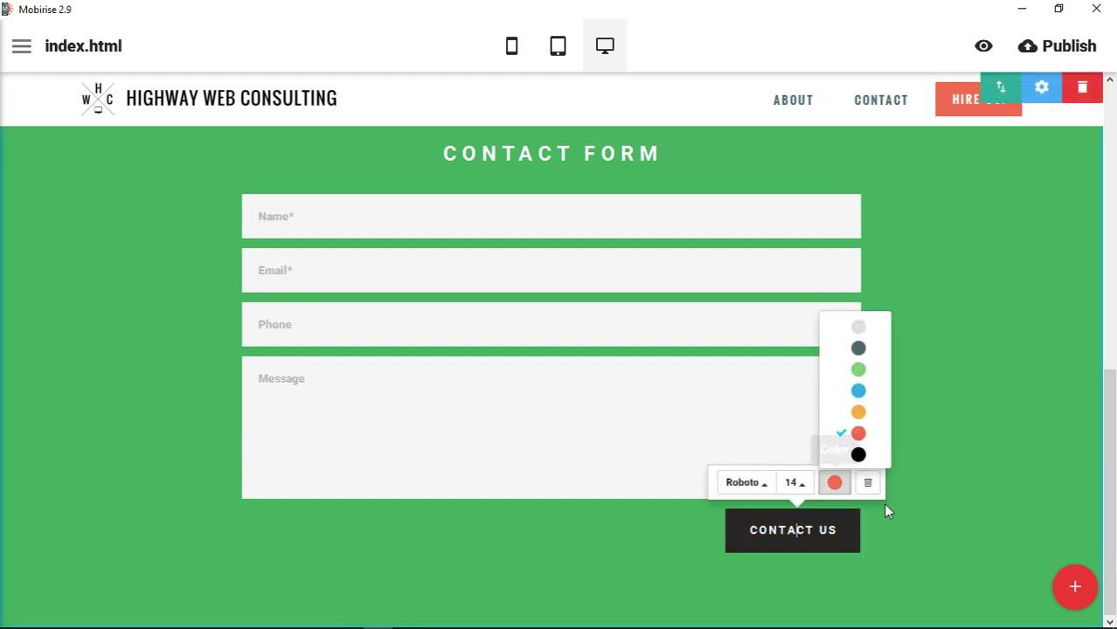
pyautogui.click(860, 392)
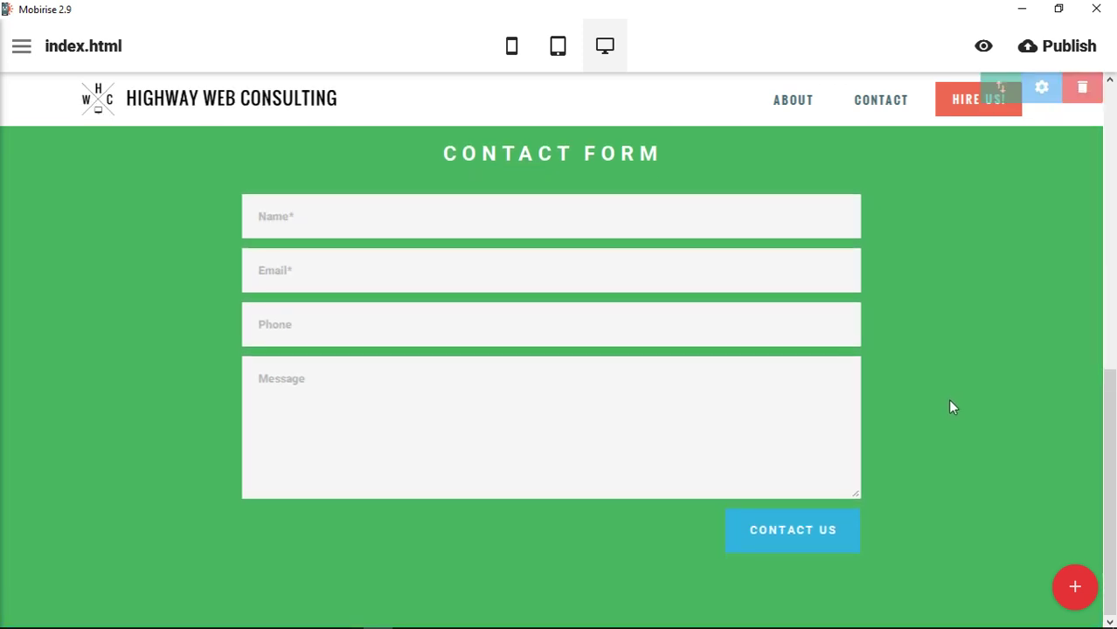
pyautogui.click(821, 536)
pyautogui.click(834, 482)
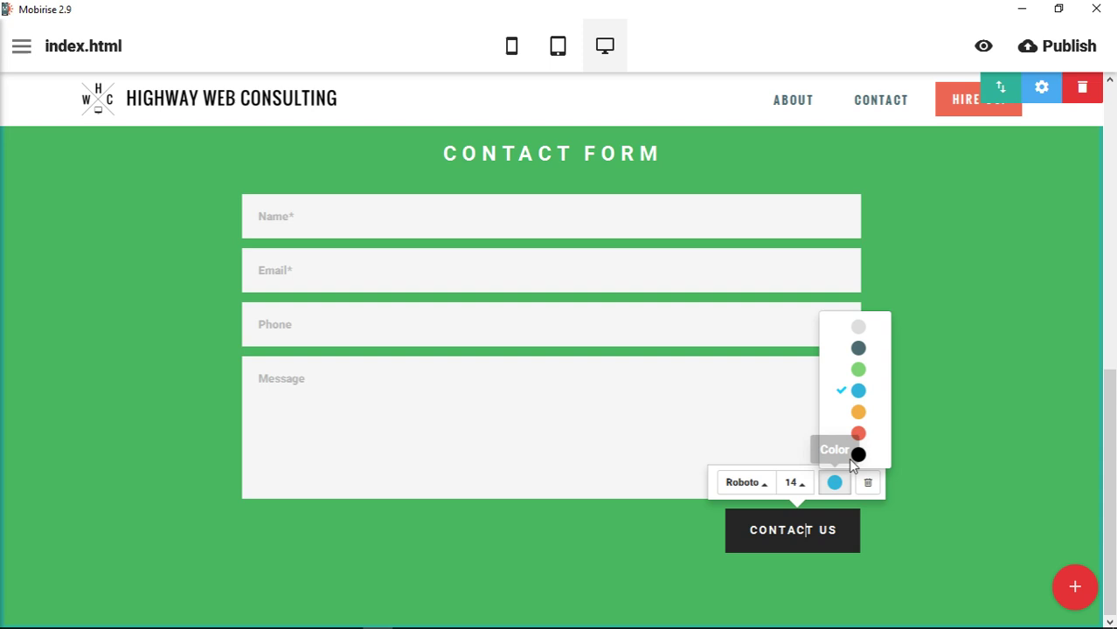
pyautogui.click(859, 329)
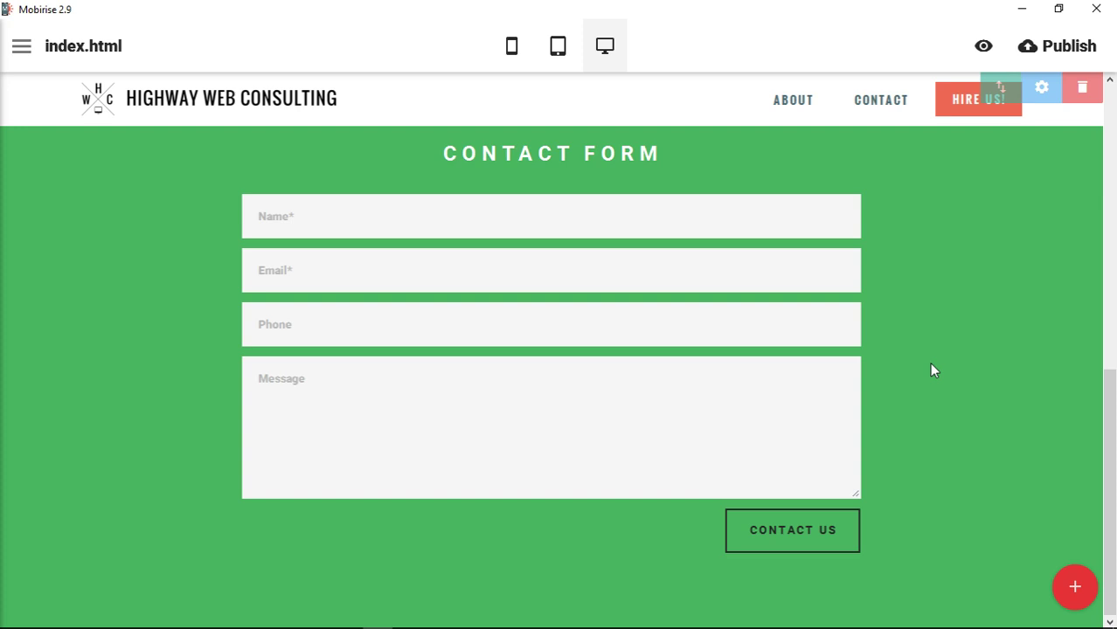
# Inspect the contact block's form field settings and block parameters without changing anything
pyautogui.click(508, 220)
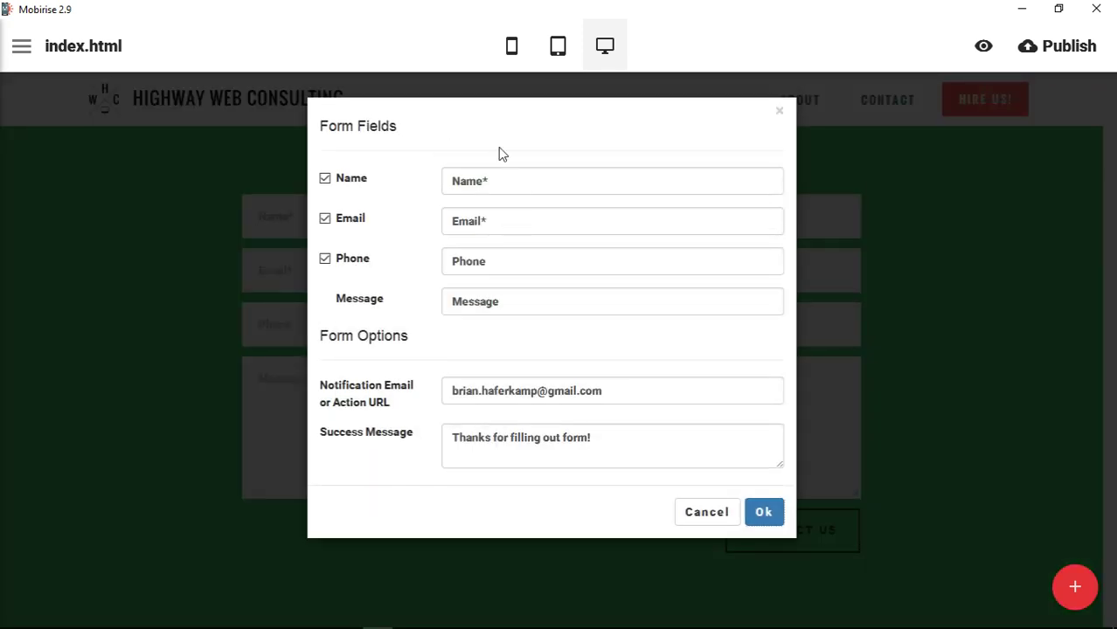
pyautogui.click(714, 517)
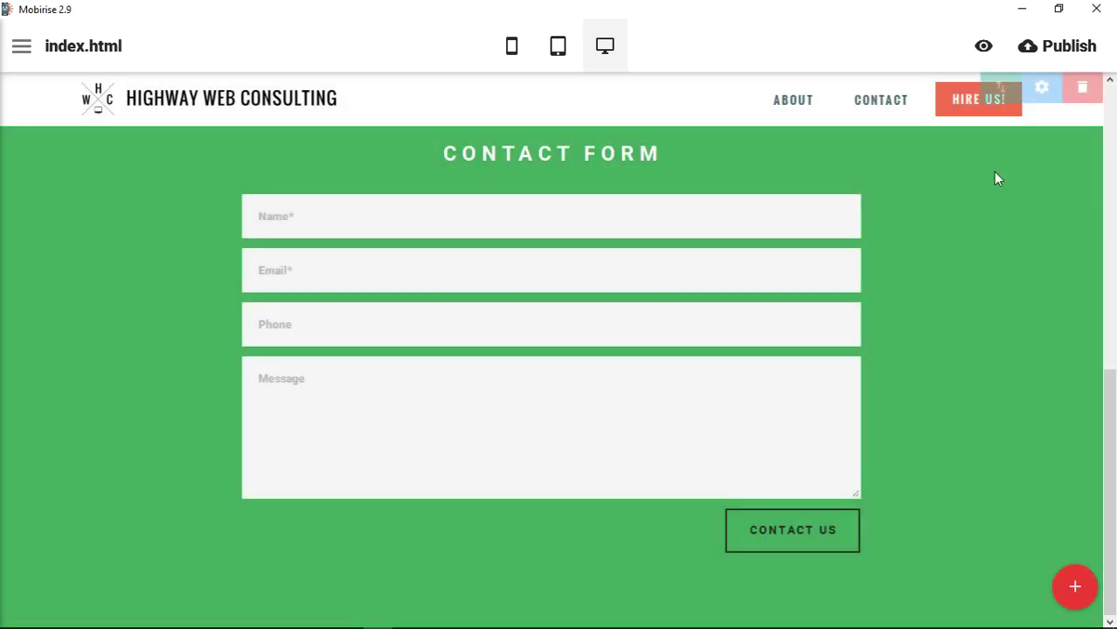
pyautogui.click(1044, 90)
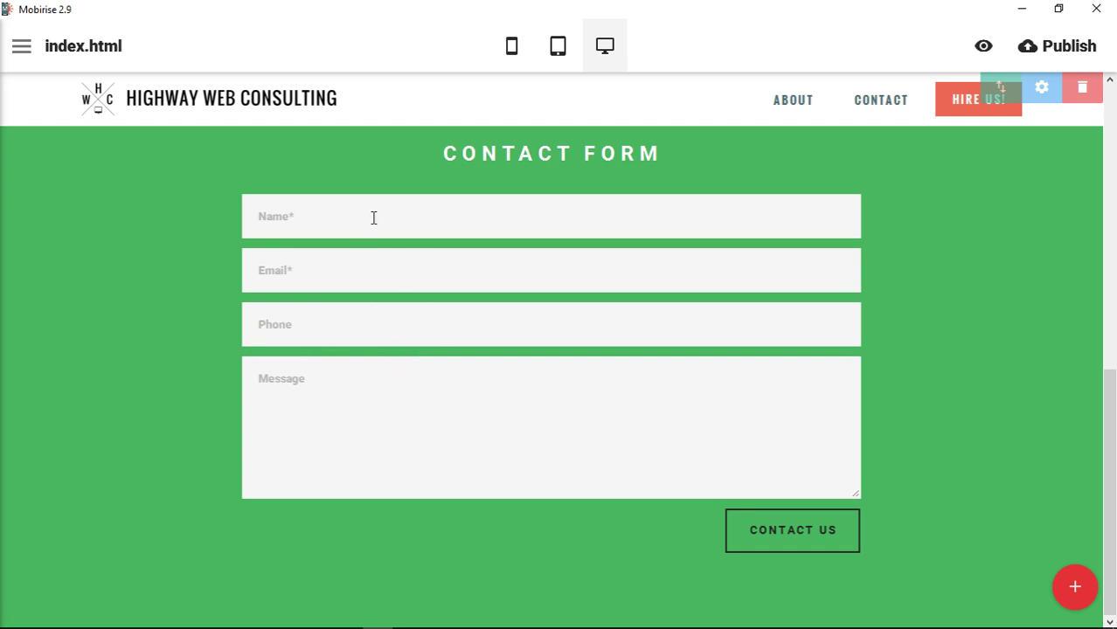
pyautogui.click(362, 277)
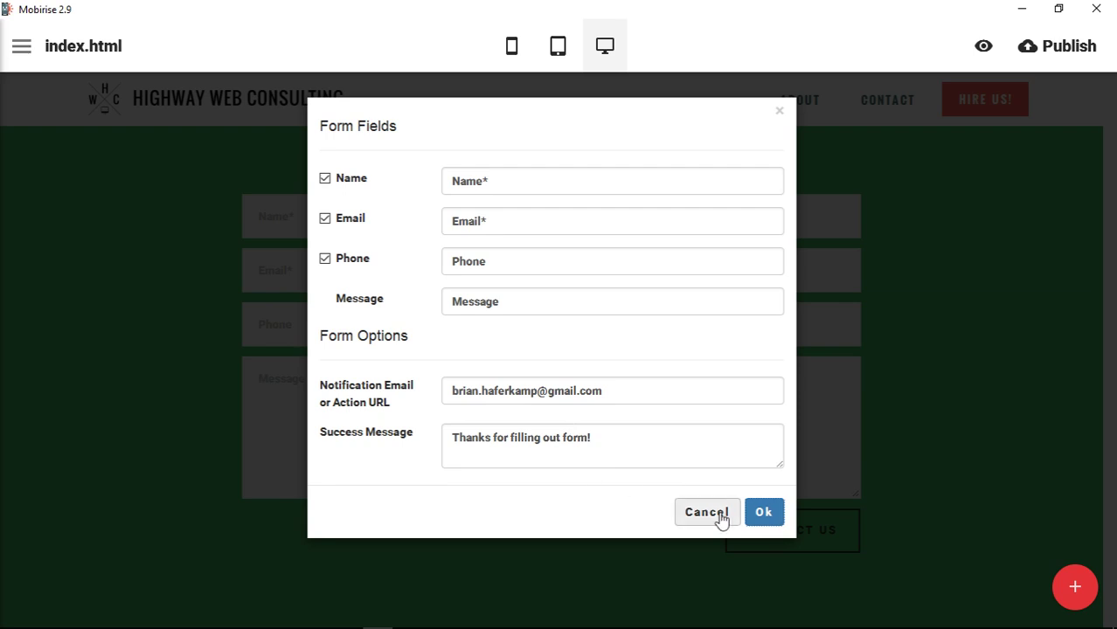
pyautogui.click(717, 515)
pyautogui.click(485, 409)
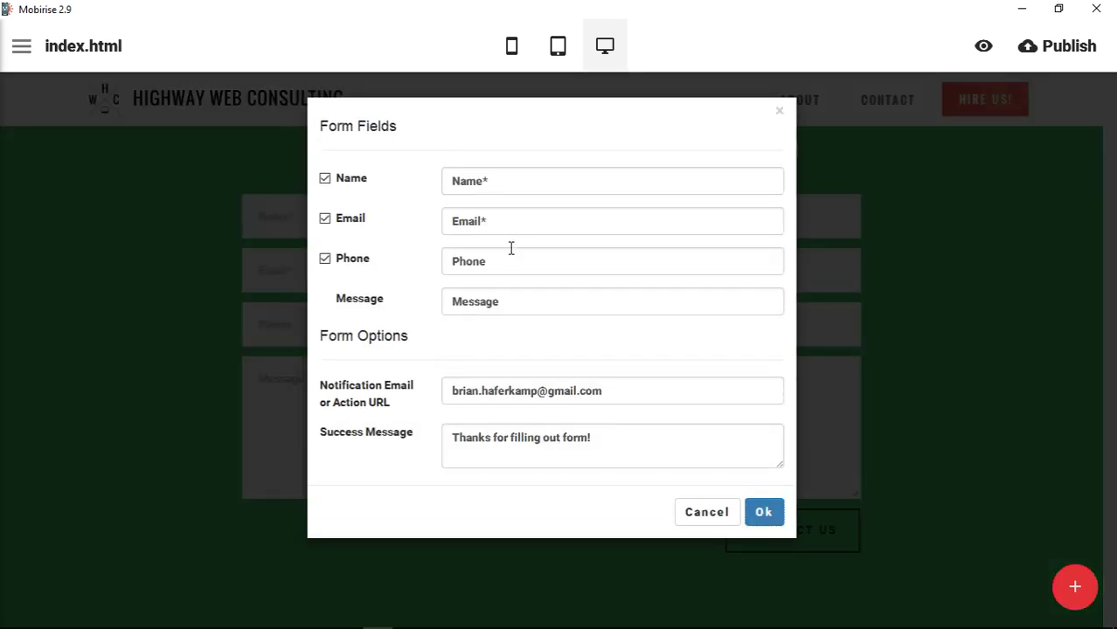
# Toggle the Name, Email and Phone field checkboxes off and back on
pyautogui.click(325, 179)
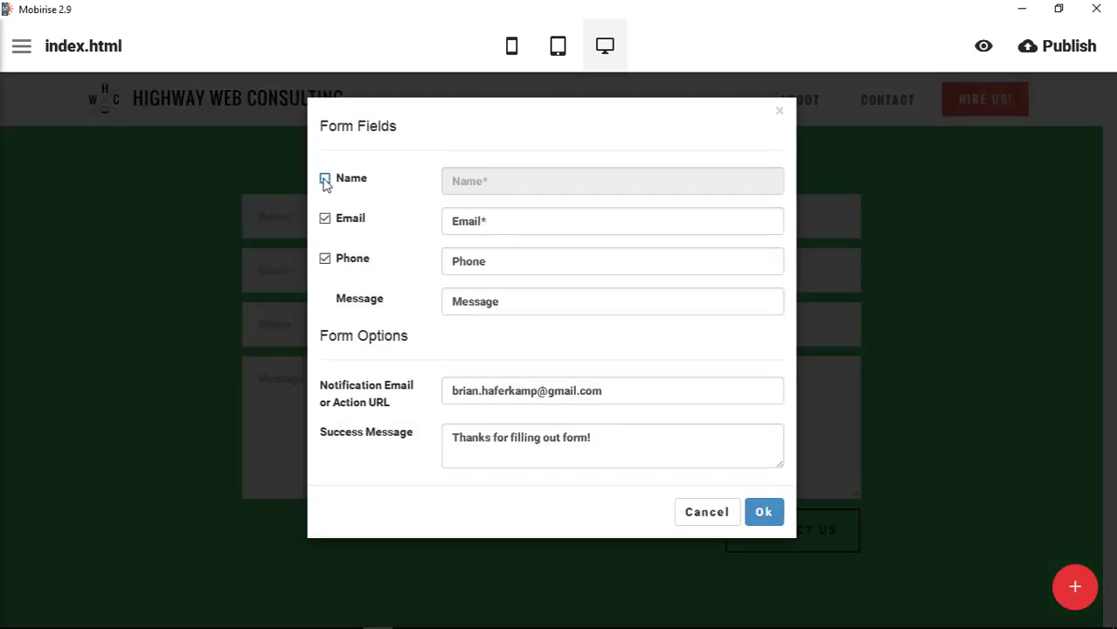
pyautogui.click(325, 180)
pyautogui.click(325, 220)
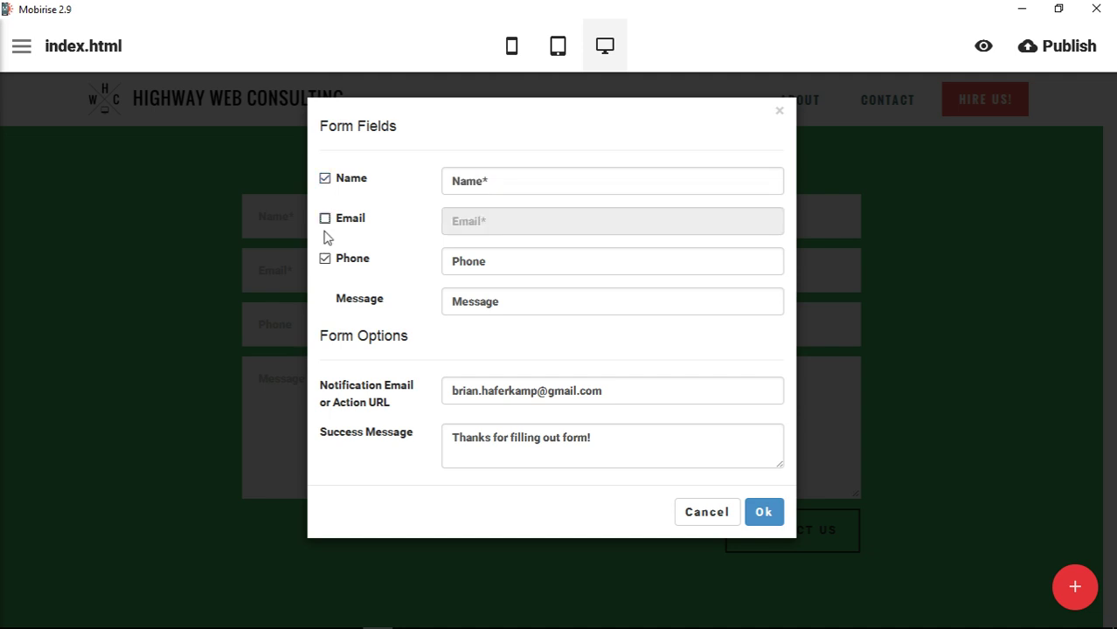
pyautogui.click(325, 218)
pyautogui.click(325, 258)
pyautogui.click(325, 259)
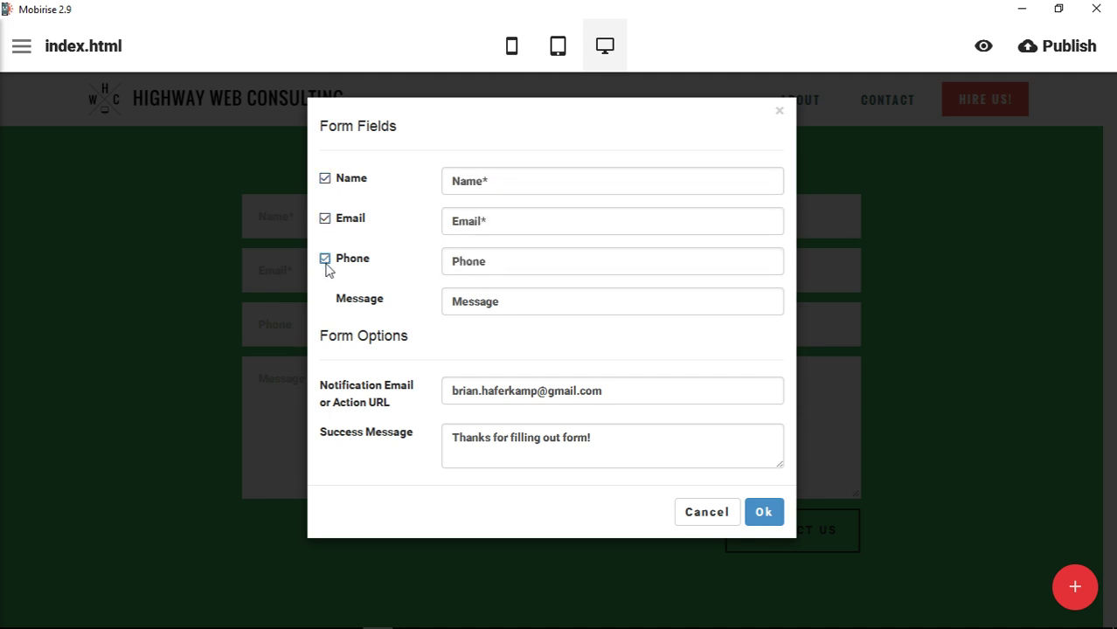
# Replace the Name* placeholder with 'Full Name'
pyautogui.moveTo(525, 302); pyautogui.dragTo(438, 302)
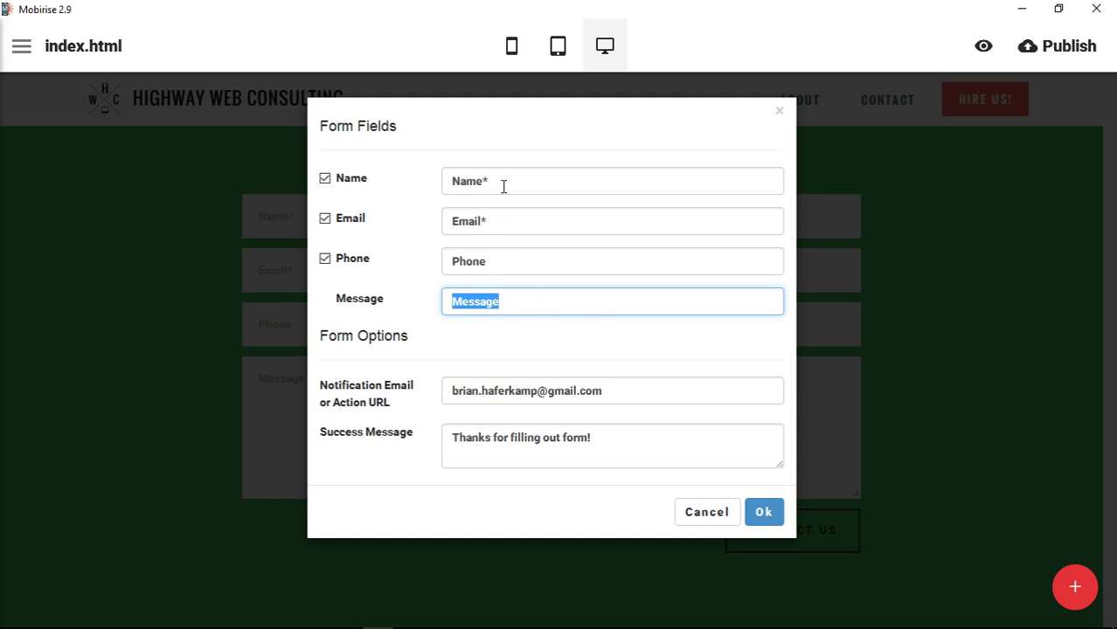
pyautogui.moveTo(503, 186); pyautogui.dragTo(442, 182)
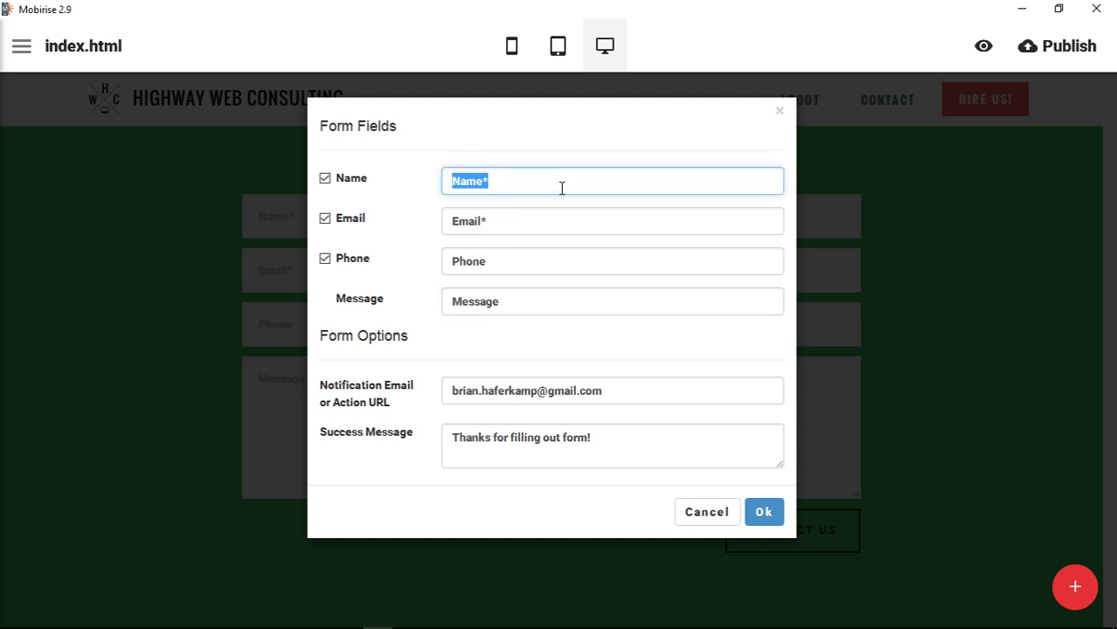
pyautogui.write('Full Nam')
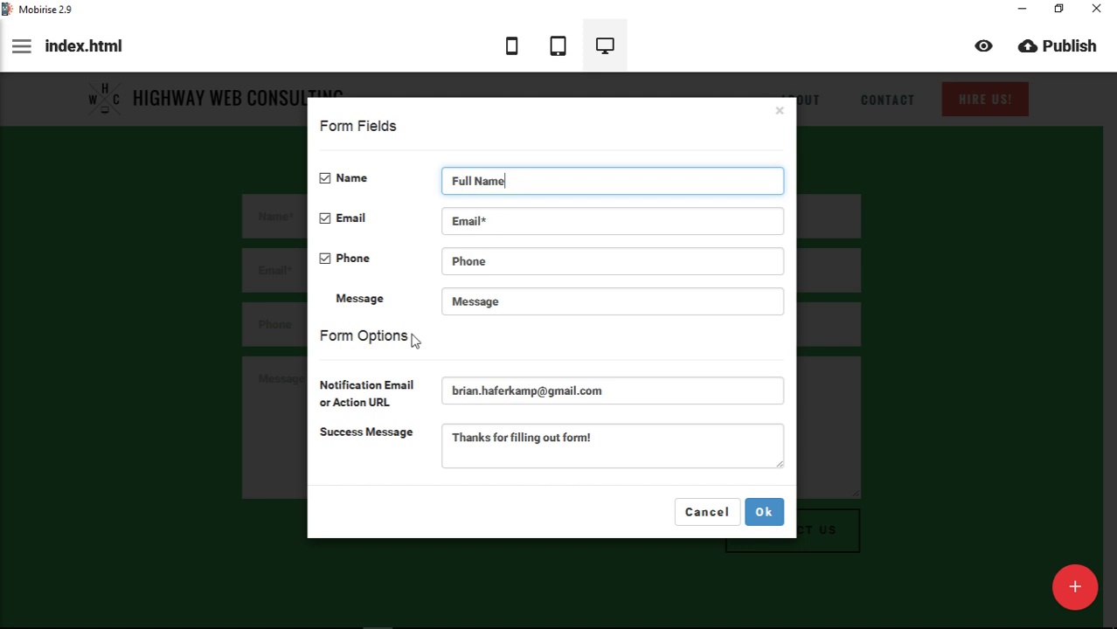
# Disable the Phone field and point out the Notification Email and Action URL options
pyautogui.click(326, 261)
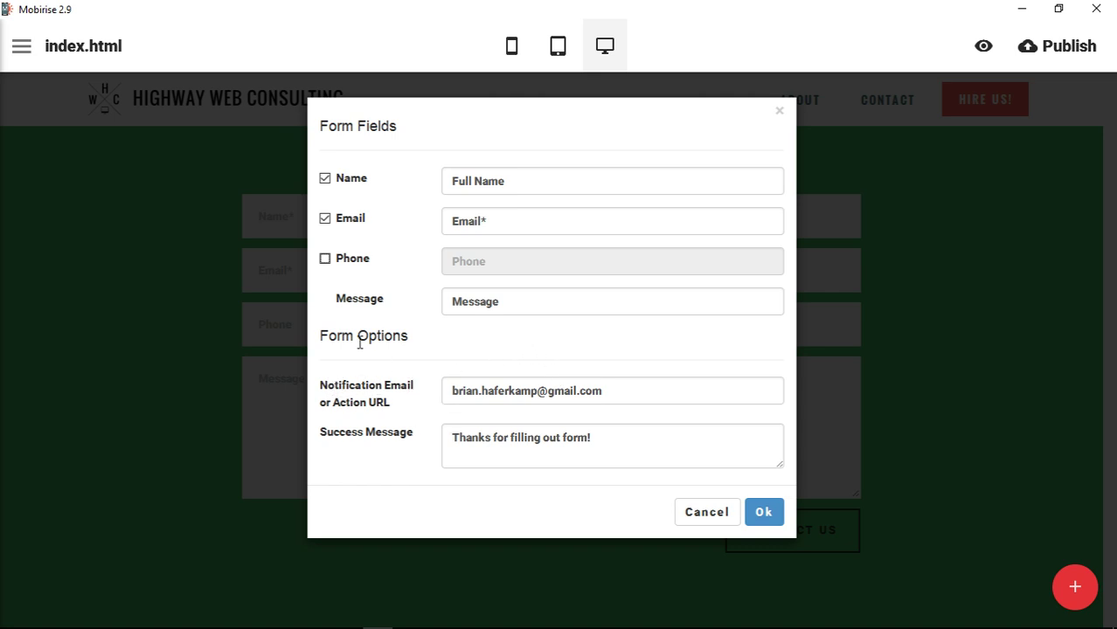
pyautogui.moveTo(327, 385); pyautogui.dragTo(421, 385)
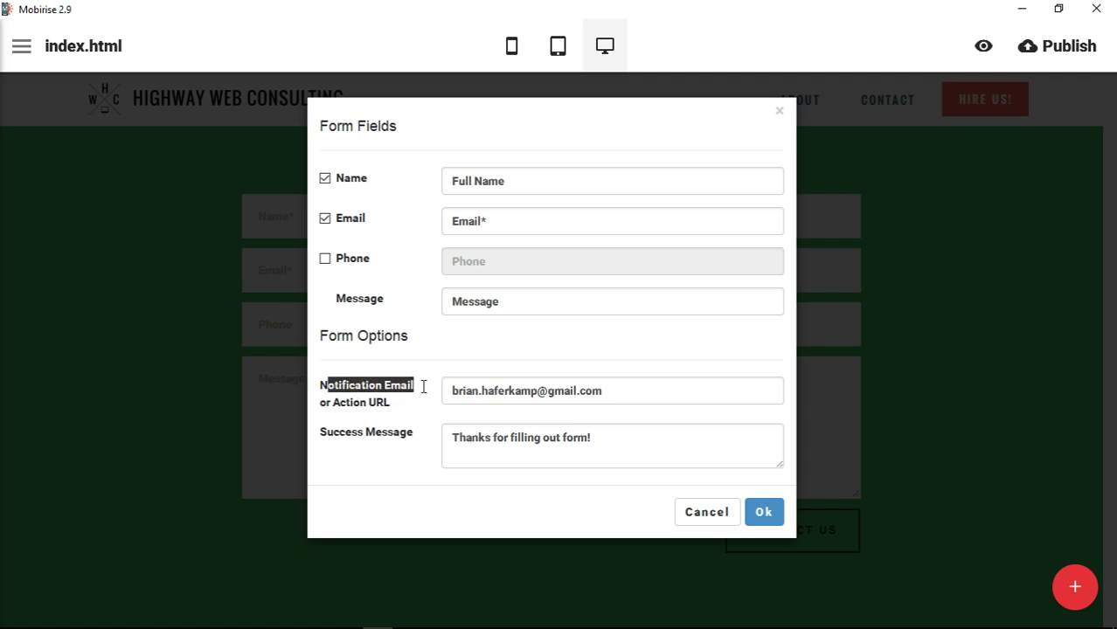
pyautogui.moveTo(321, 404); pyautogui.dragTo(395, 404)
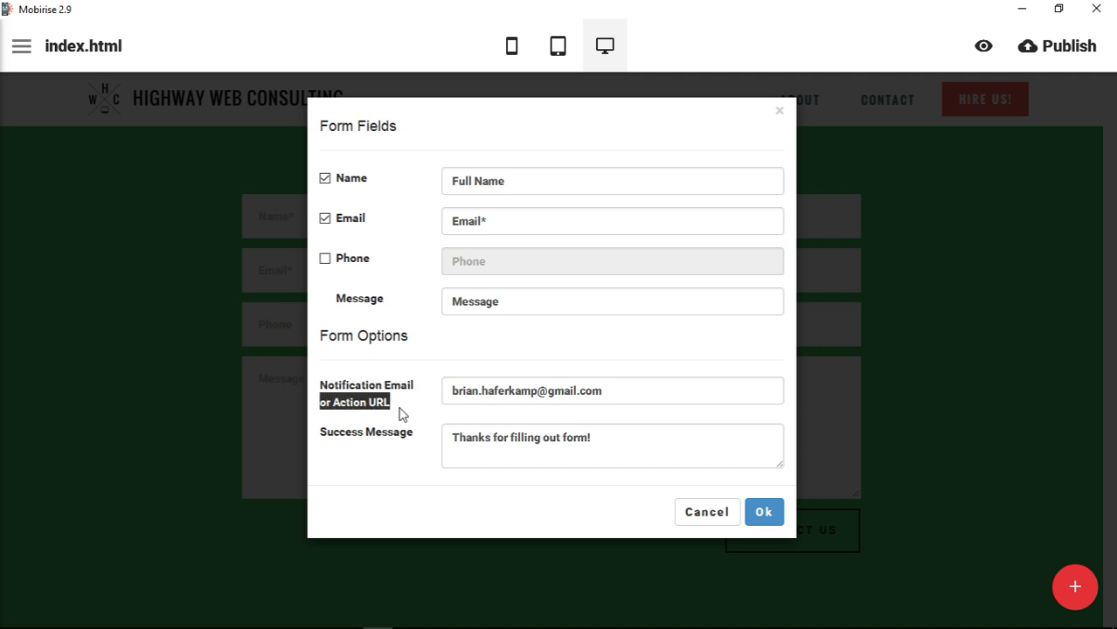
pyautogui.click(401, 415)
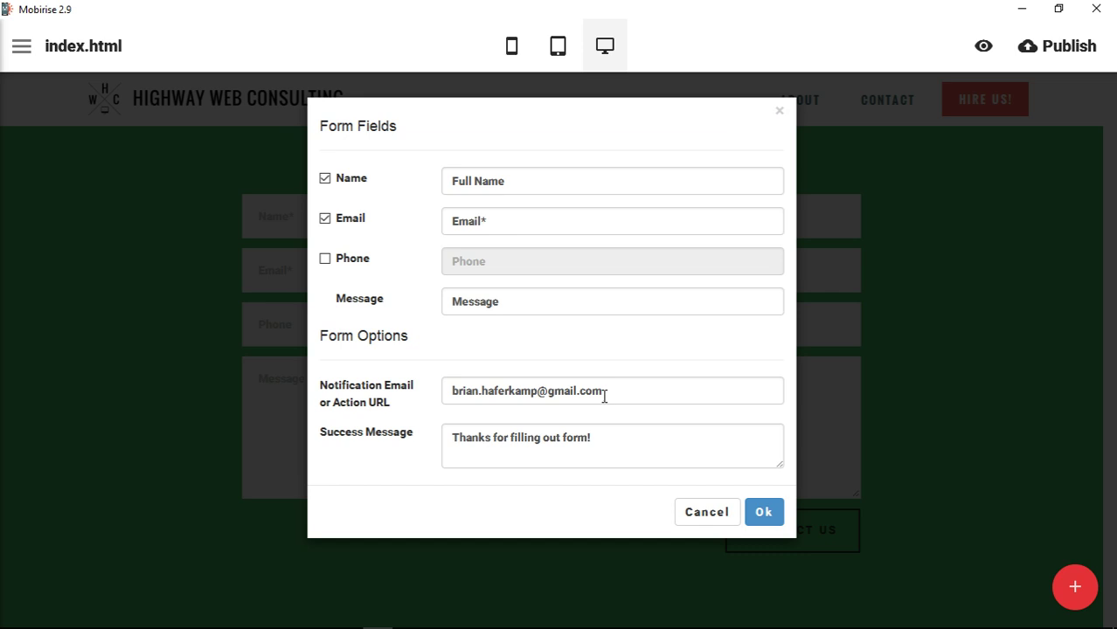
# Replace the notification e-mail with the consultancy's company address and accept it
pyautogui.moveTo(629, 396); pyautogui.dragTo(439, 394)
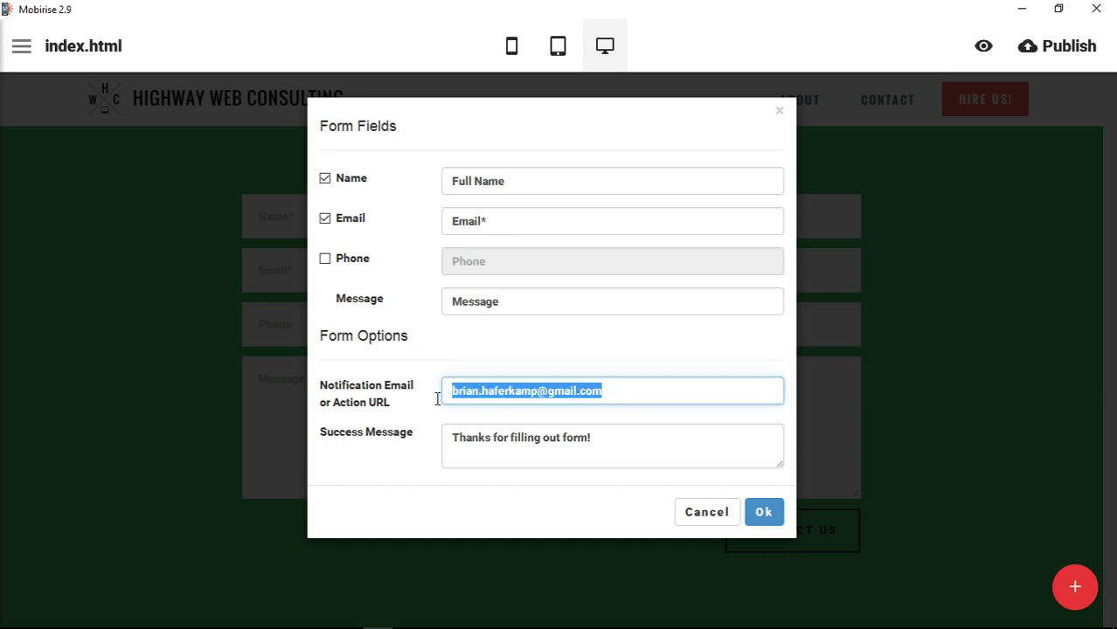
pyautogui.moveTo(648, 392); pyautogui.dragTo(481, 393)
pyautogui.click(641, 392)
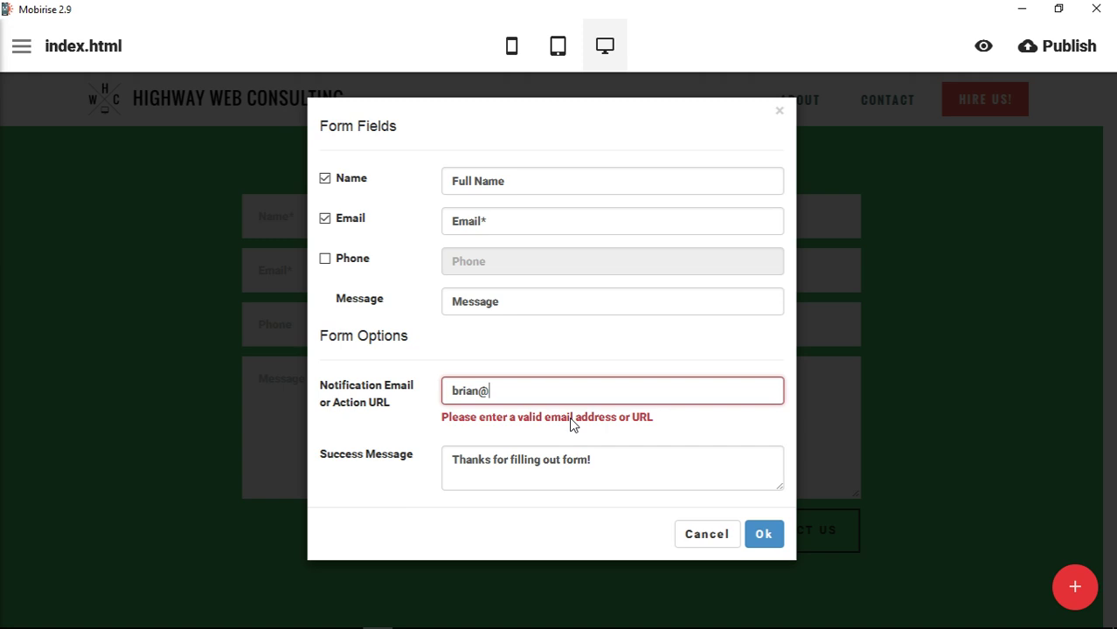
pyautogui.press('BackSpace')
pyautogui.press('BackSpace')
pyautogui.press('BackSpace')
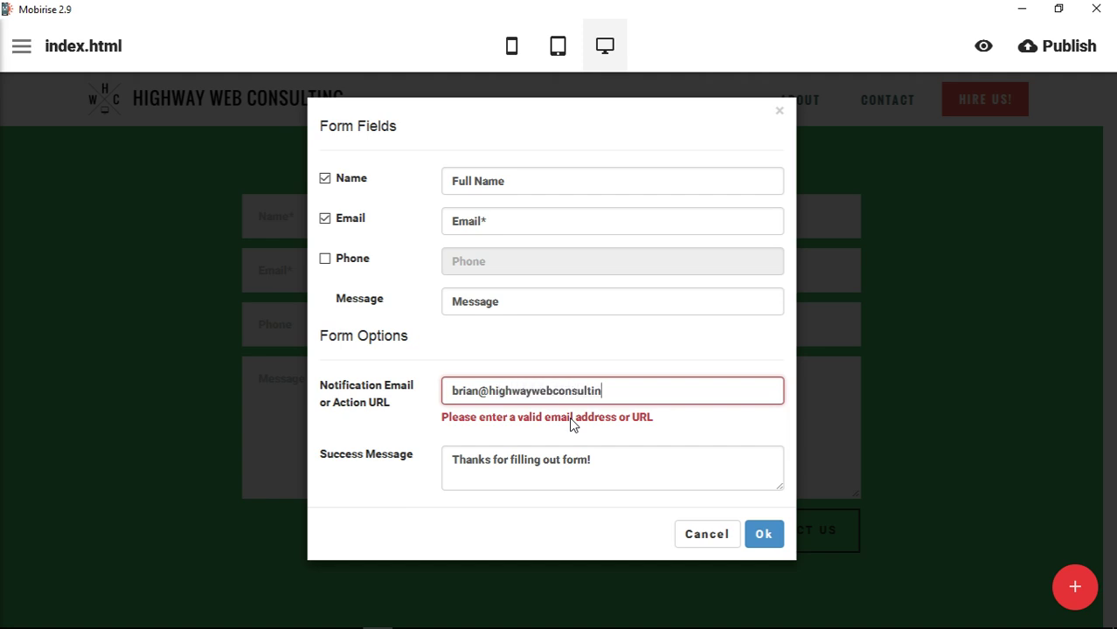
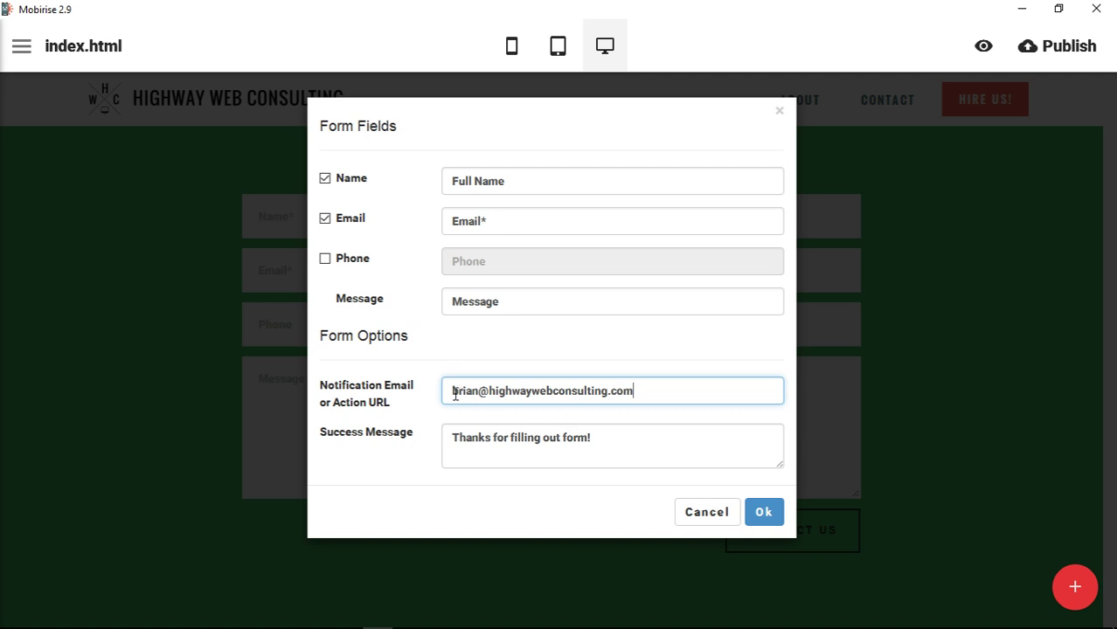
pyautogui.doubleClick(480, 391)
pyautogui.click(782, 413)
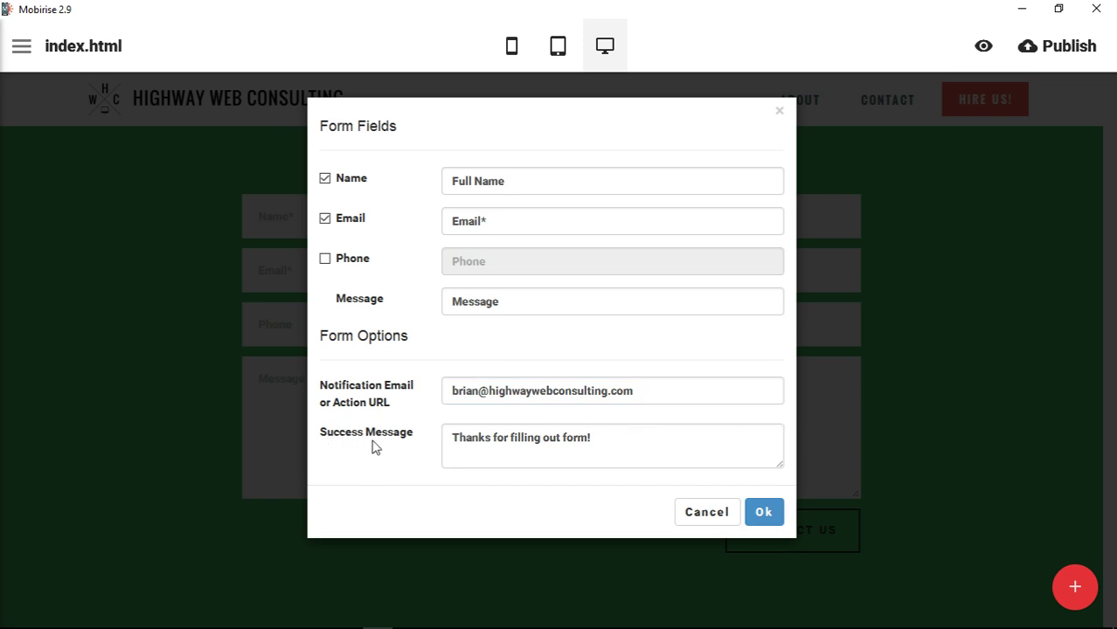
# Write a success message thanking visitors, promising a reply ASAP and suggesting they check out the blog
pyautogui.moveTo(625, 441); pyautogui.dragTo(429, 438)
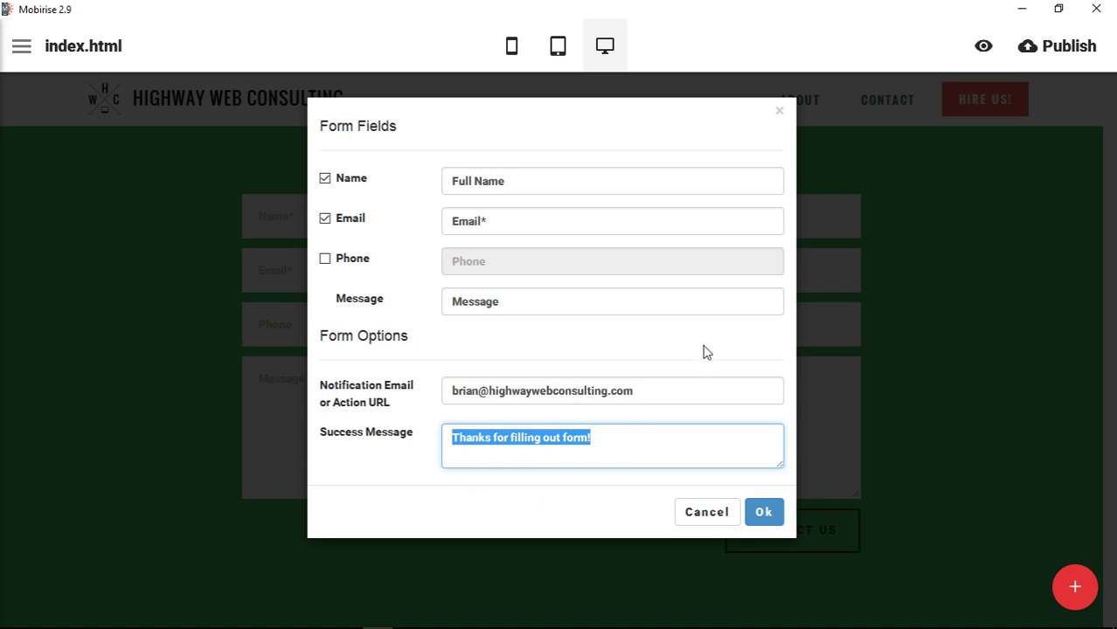
pyautogui.click(621, 445)
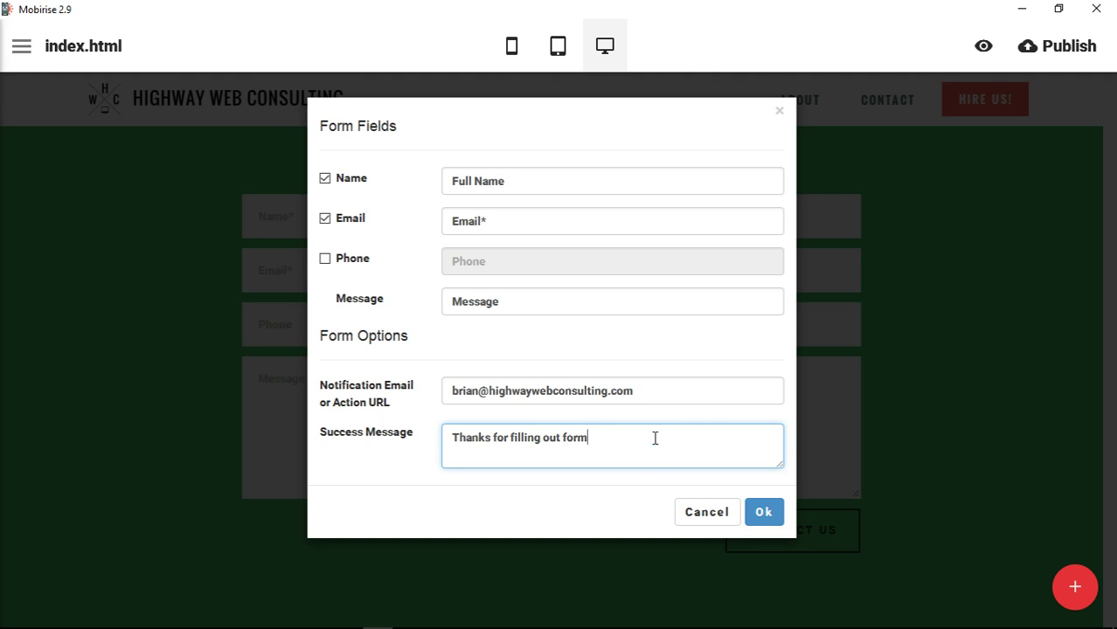
pyautogui.write('s')
pyautogui.press('BackSpace')
pyautogui.write('Your message was successfu')
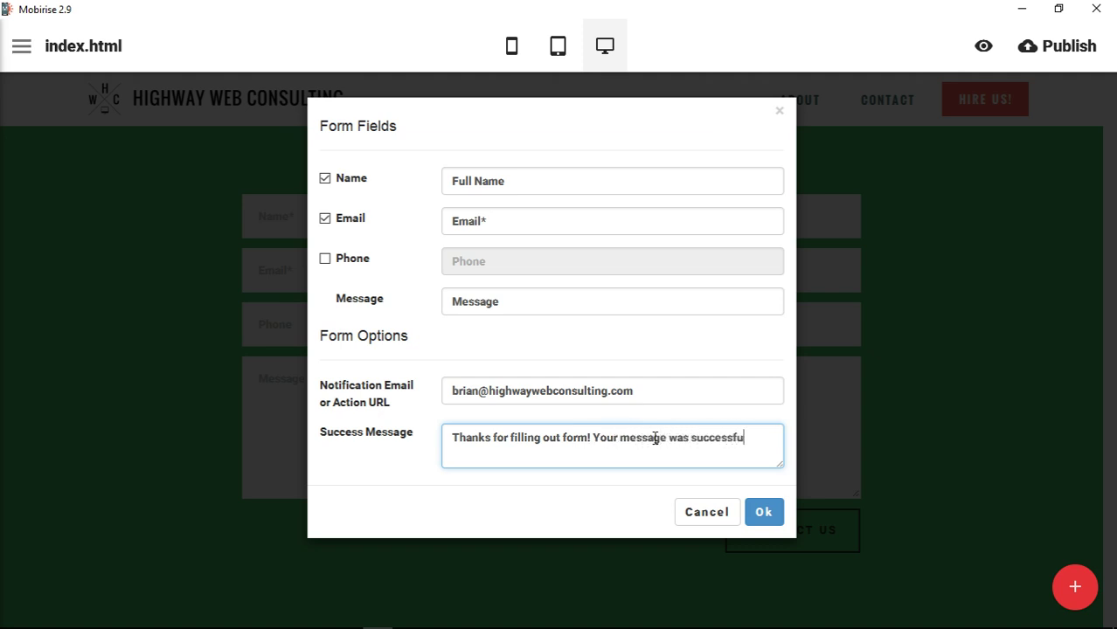
pyautogui.write('lly sent. We wll')
pyautogui.press('BackSpace')
pyautogui.write('ill get back to yo')
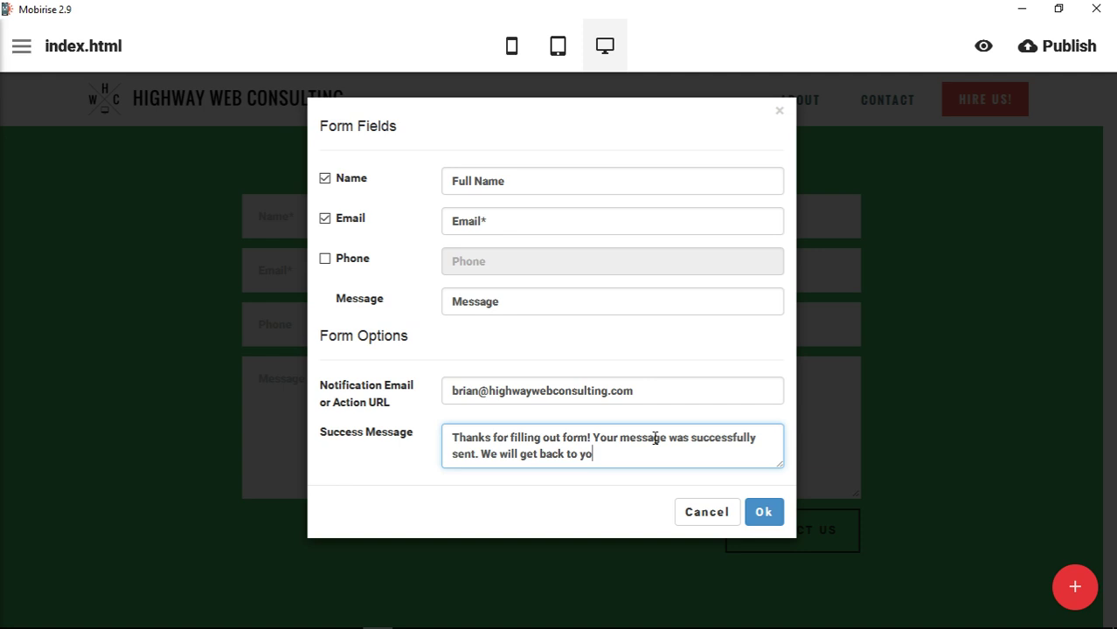
pyautogui.write('u ASAP. In the meantine,')
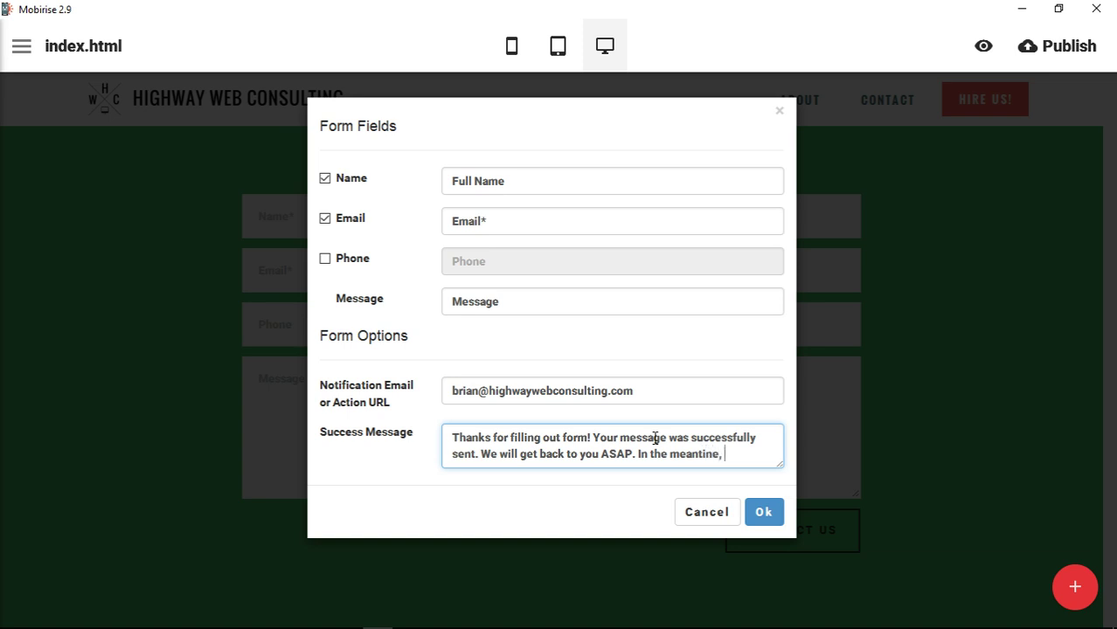
pyautogui.press('BackSpace')
pyautogui.press('BackSpace')
pyautogui.press('BackSpace')
pyautogui.write('me,be sure to s')
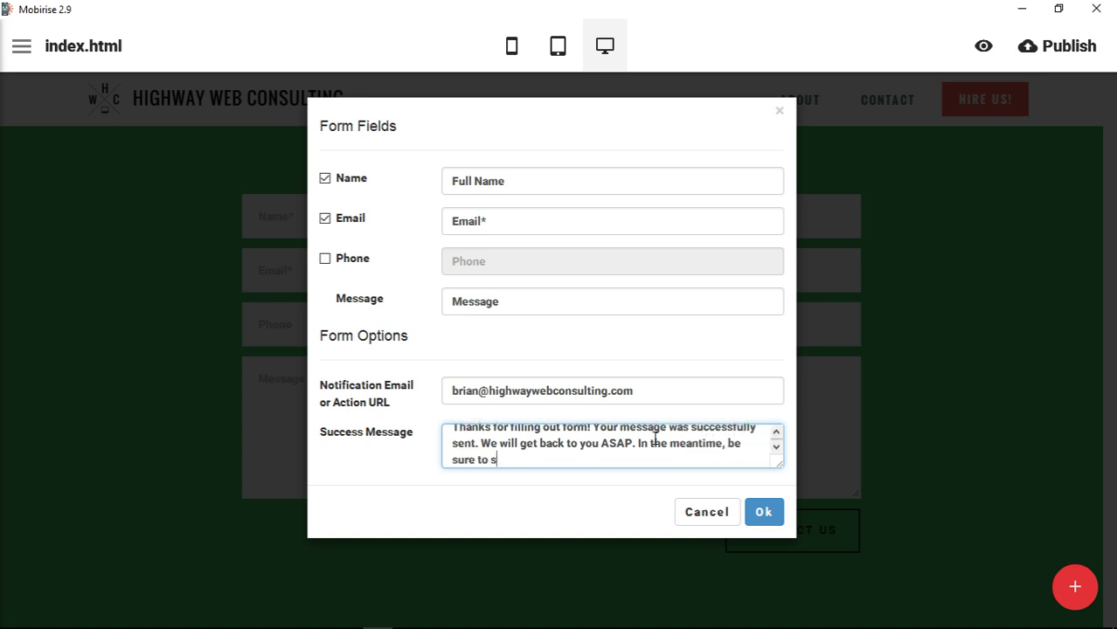
pyautogui.write('heck o')
pyautogui.write('ut mor of ou')
pyautogui.press('BackSpace')
pyautogui.press('BackSpace')
pyautogui.press('BackSpace')
pyautogui.press('BackSpace')
pyautogui.press('BackSpace')
pyautogui.press('BackSpace')
pyautogui.press('BackSpace')
pyautogui.press('BackSpace')
pyautogui.press('BackSpace')
pyautogui.write('our blog.')
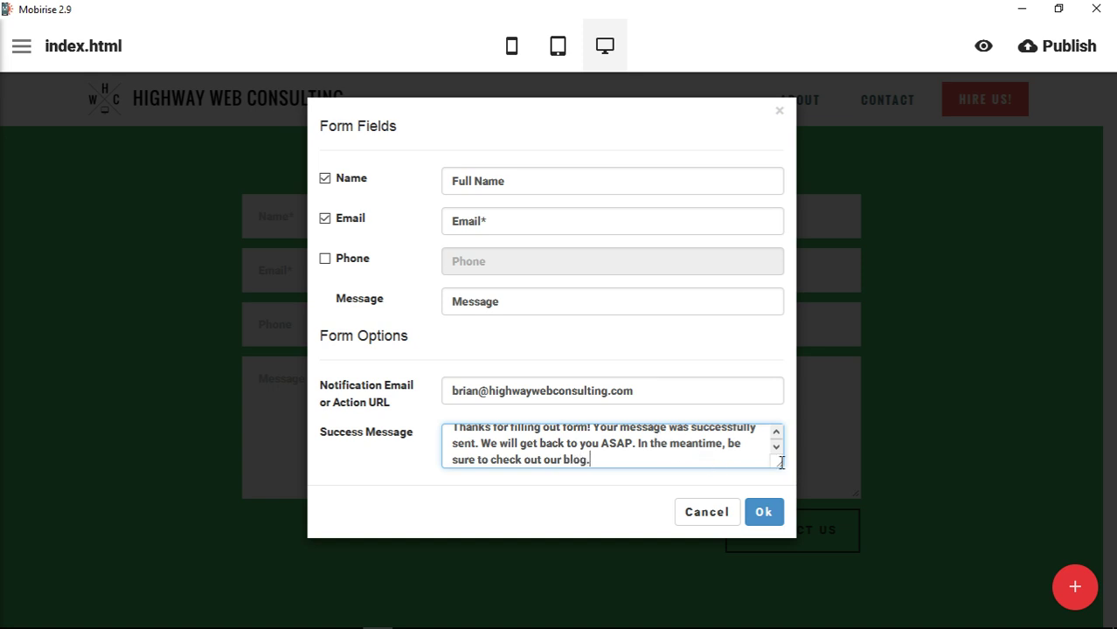
pyautogui.moveTo(779, 466); pyautogui.dragTo(786, 525)
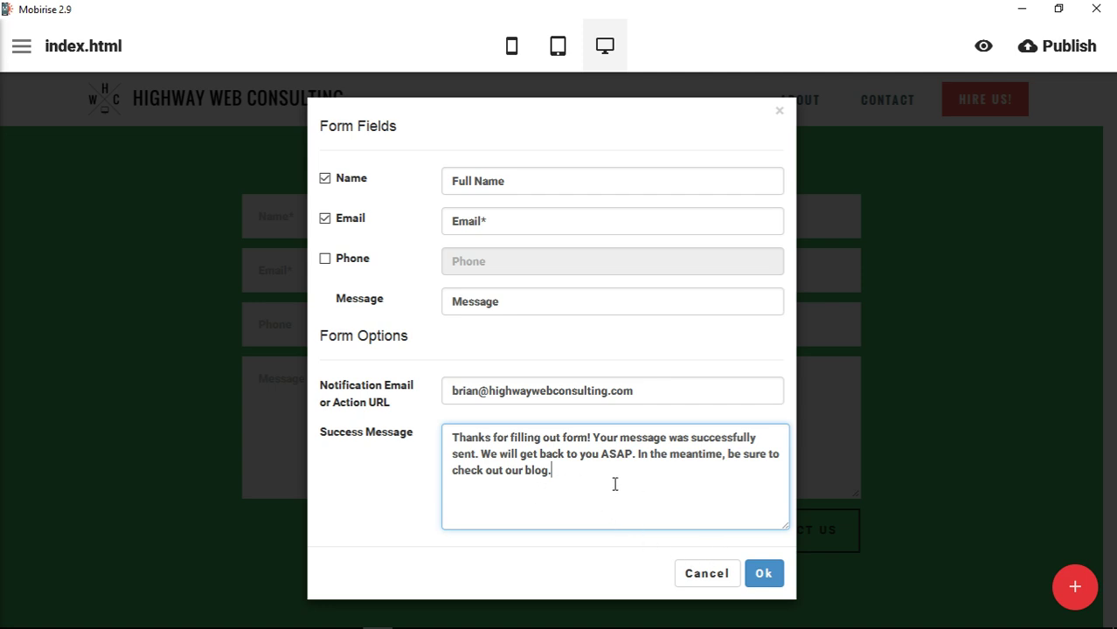
# Save the form settings, recheck them without changes, and preview the page in the browser
pyautogui.click(763, 575)
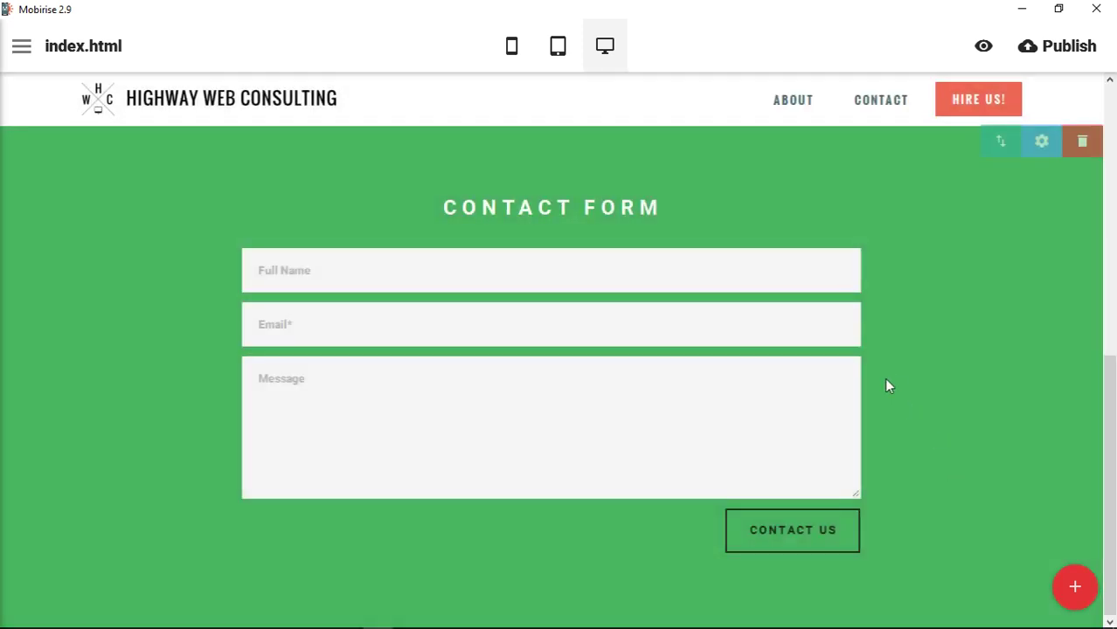
pyautogui.click(264, 270)
pyautogui.click(362, 317)
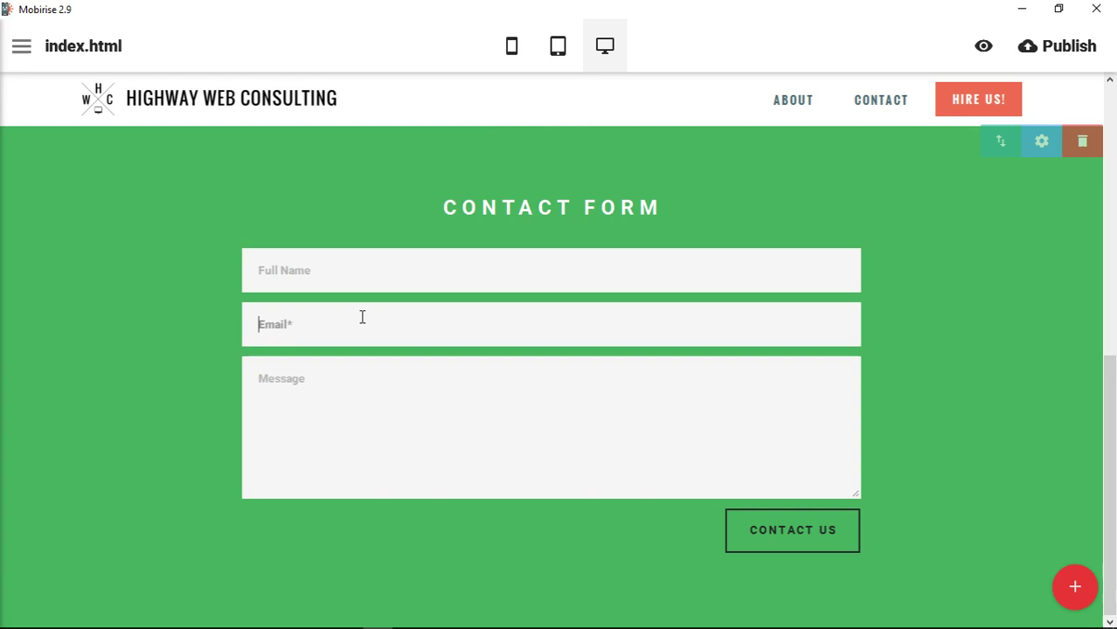
pyautogui.click(766, 517)
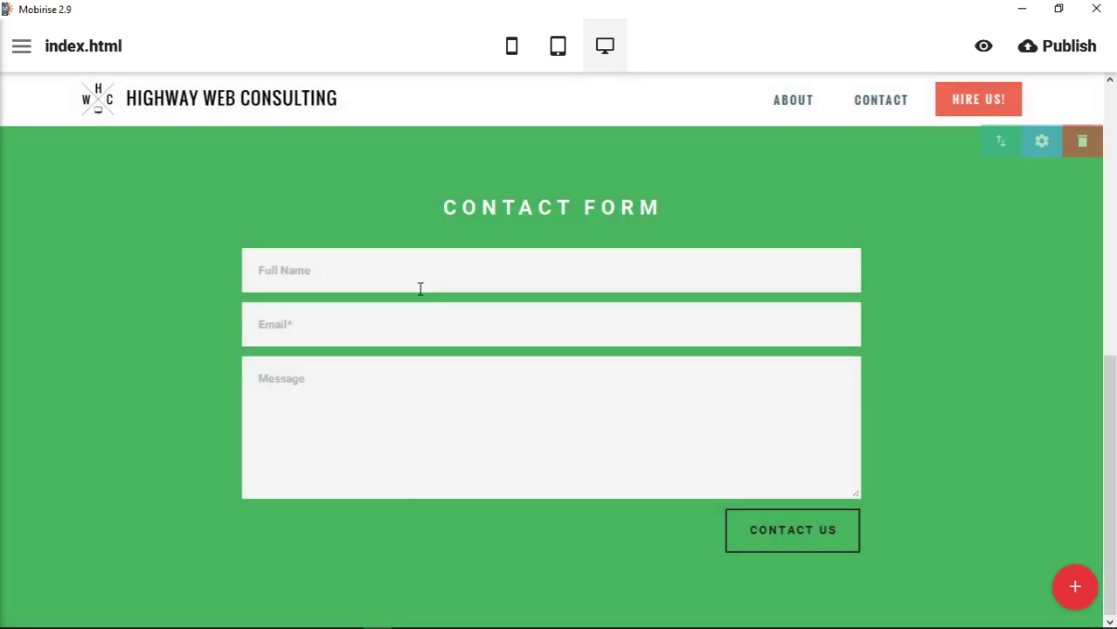
pyautogui.click(420, 283)
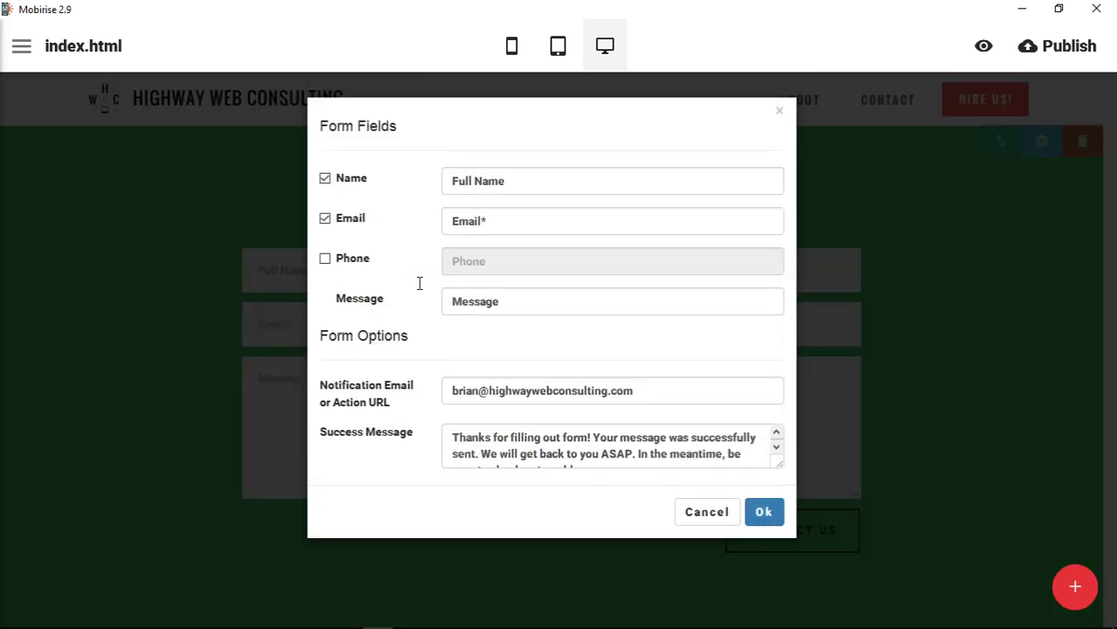
pyautogui.click(707, 518)
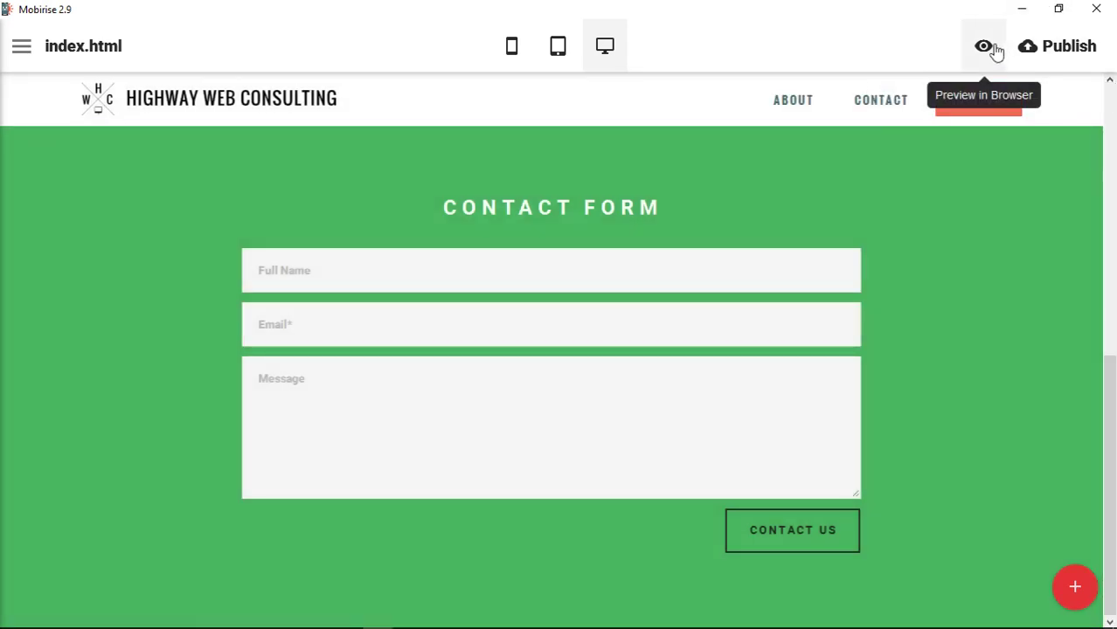
pyautogui.click(993, 49)
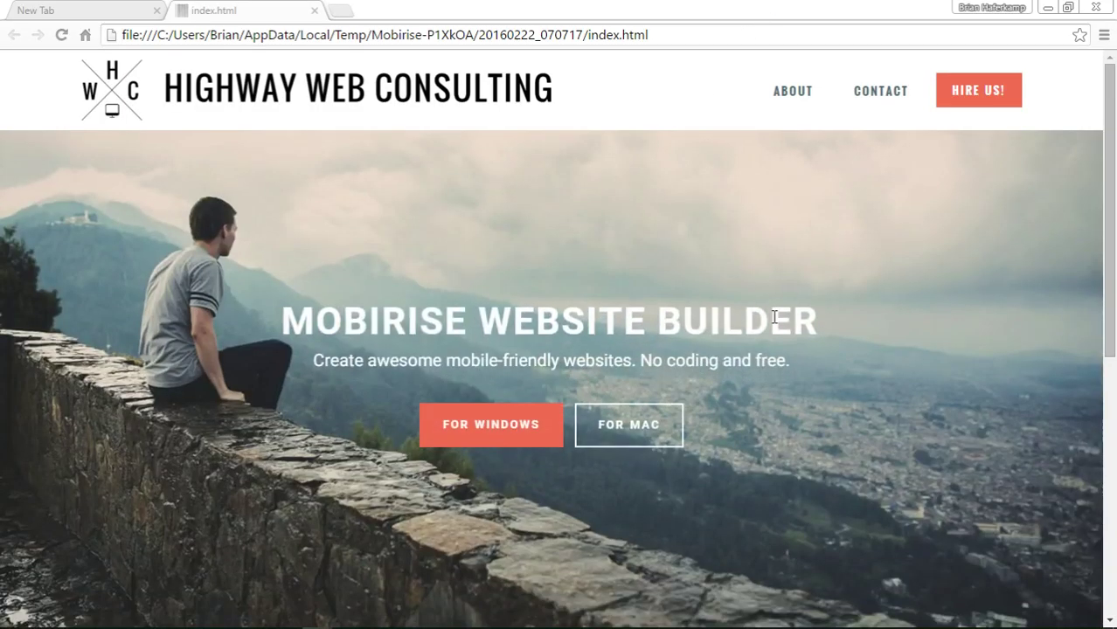
# Fill the preview form with a test name, e-mail and 'Some Message goes here', then submit it
pyautogui.scroll(-5, 710, 398)
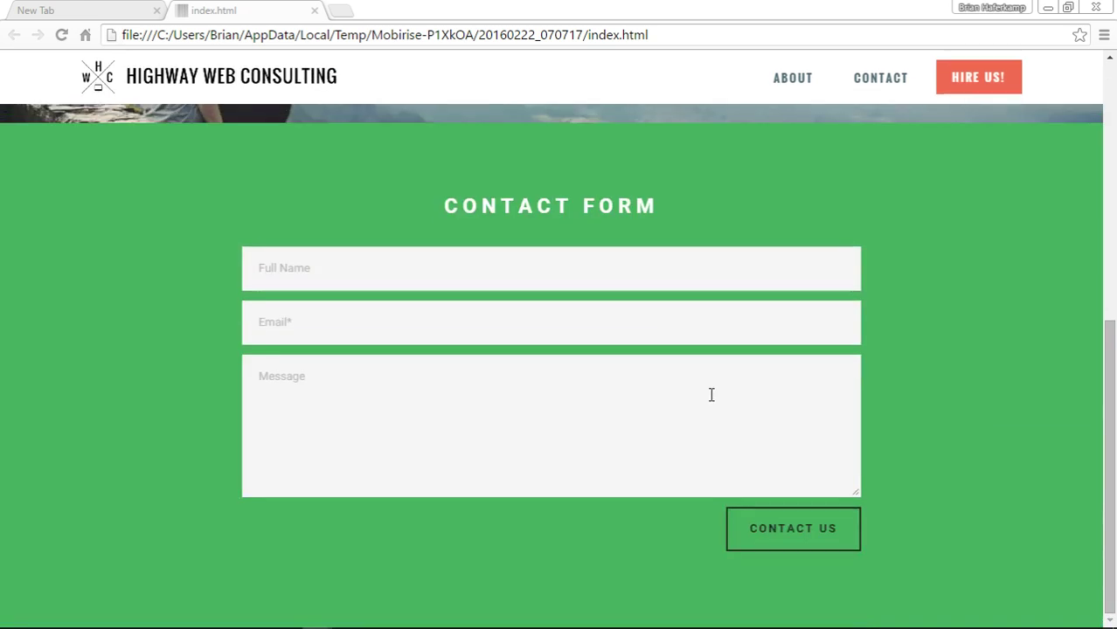
pyautogui.click(489, 269)
pyautogui.press('Tab')
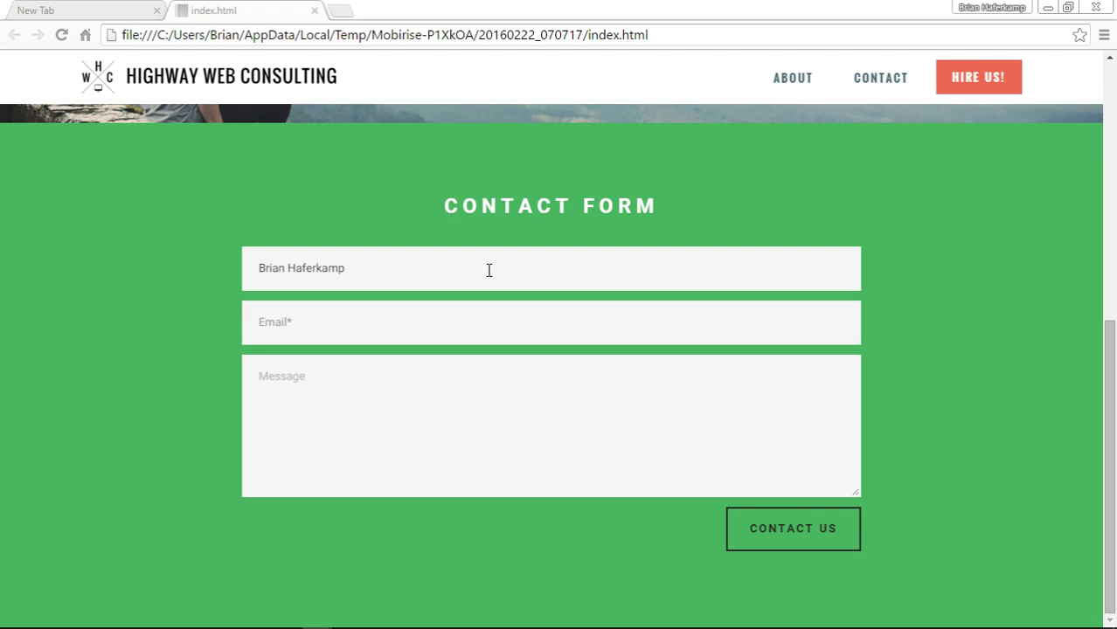
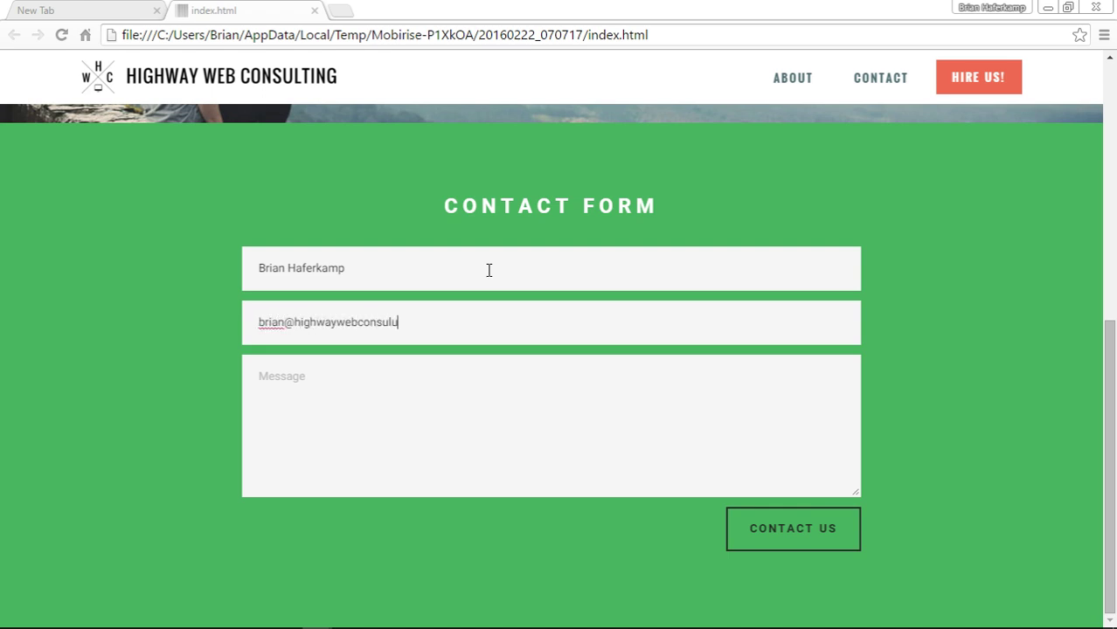
pyautogui.press('Tab')
pyautogui.write('Some M')
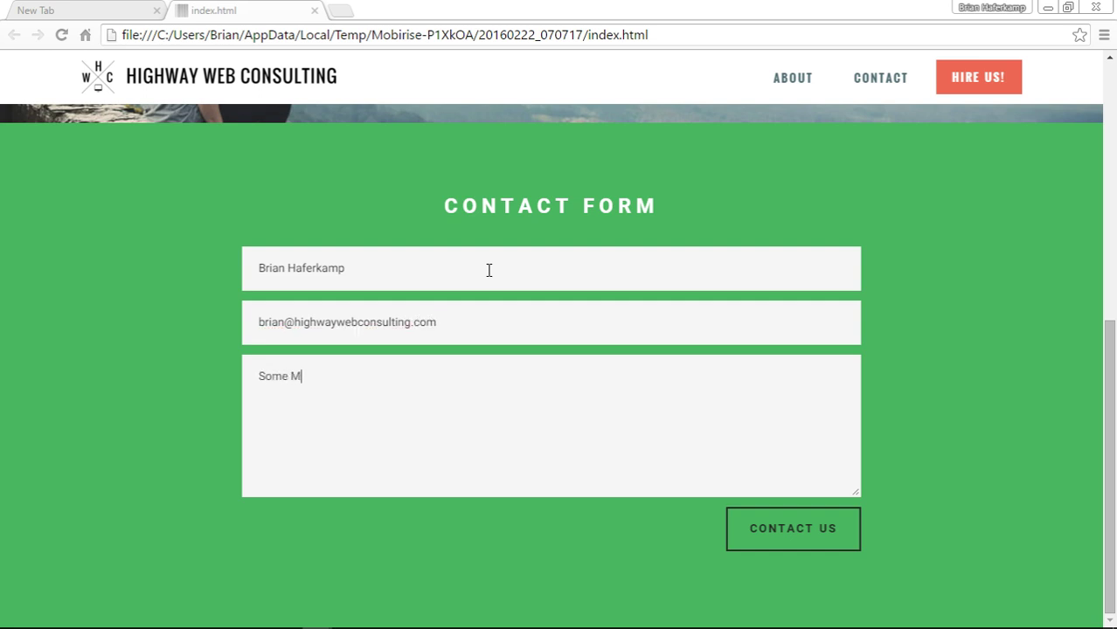
pyautogui.write('essage goes here')
pyautogui.click(806, 533)
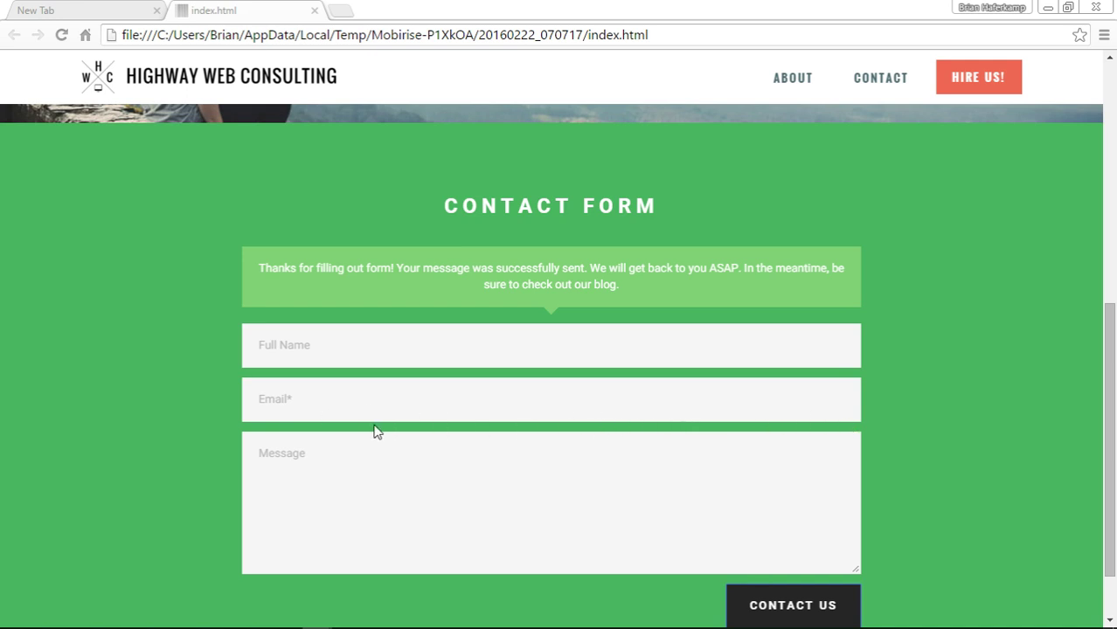
# Submit a second entry with a first name, invalid email 'somewhere.com' and message 'THis message'
pyautogui.click(359, 354)
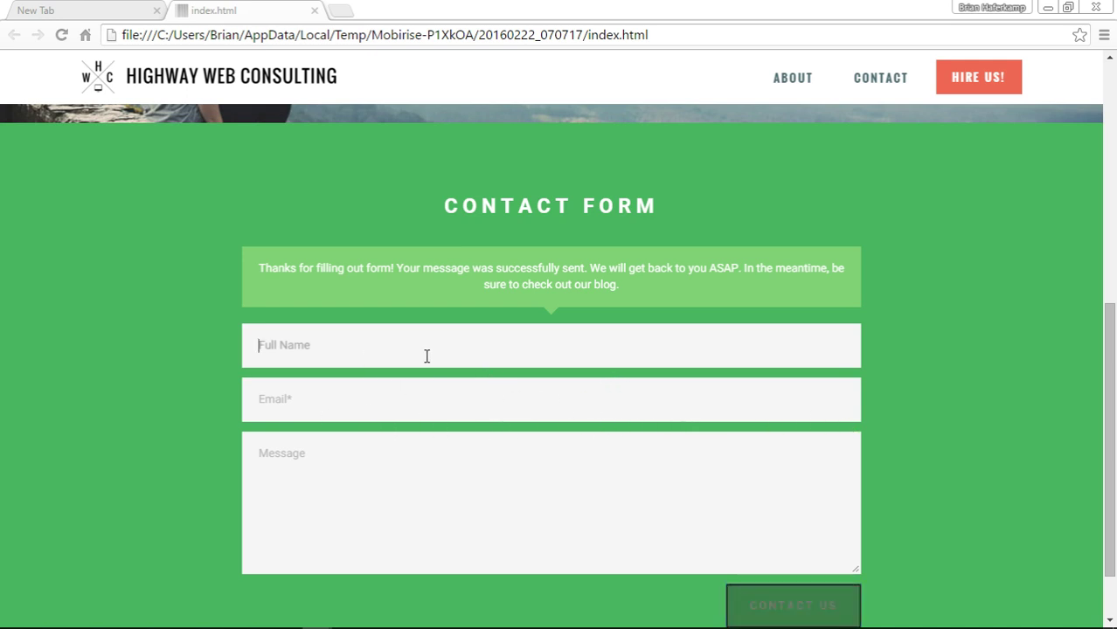
pyautogui.write('b')
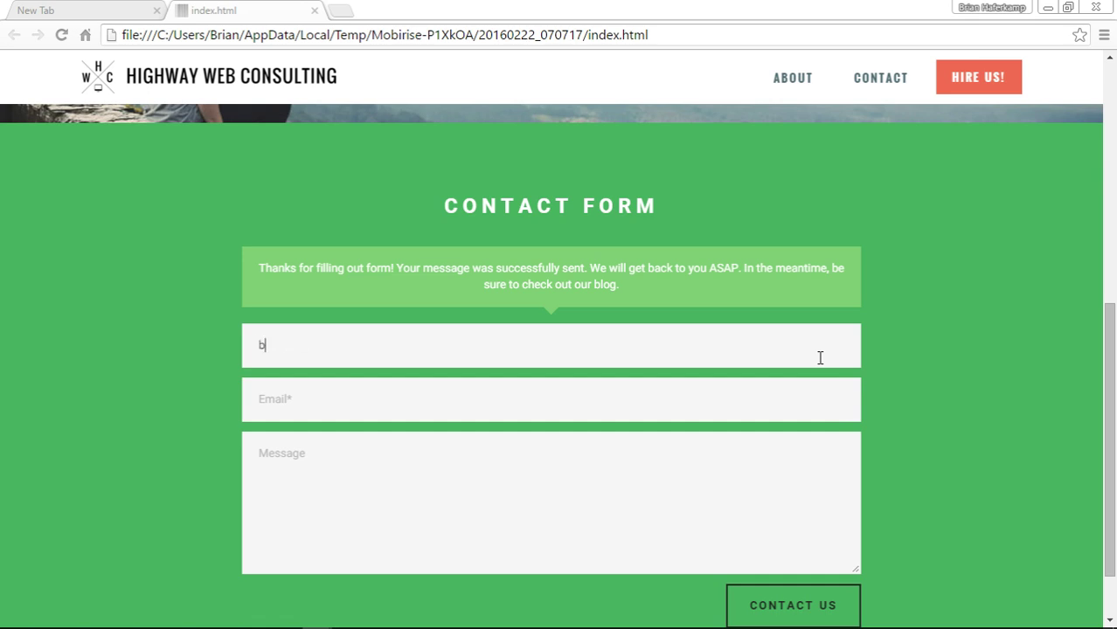
pyautogui.write('rian')
pyautogui.press('Tab')
pyautogui.write('somewhere.com')
pyautogui.press('Tab')
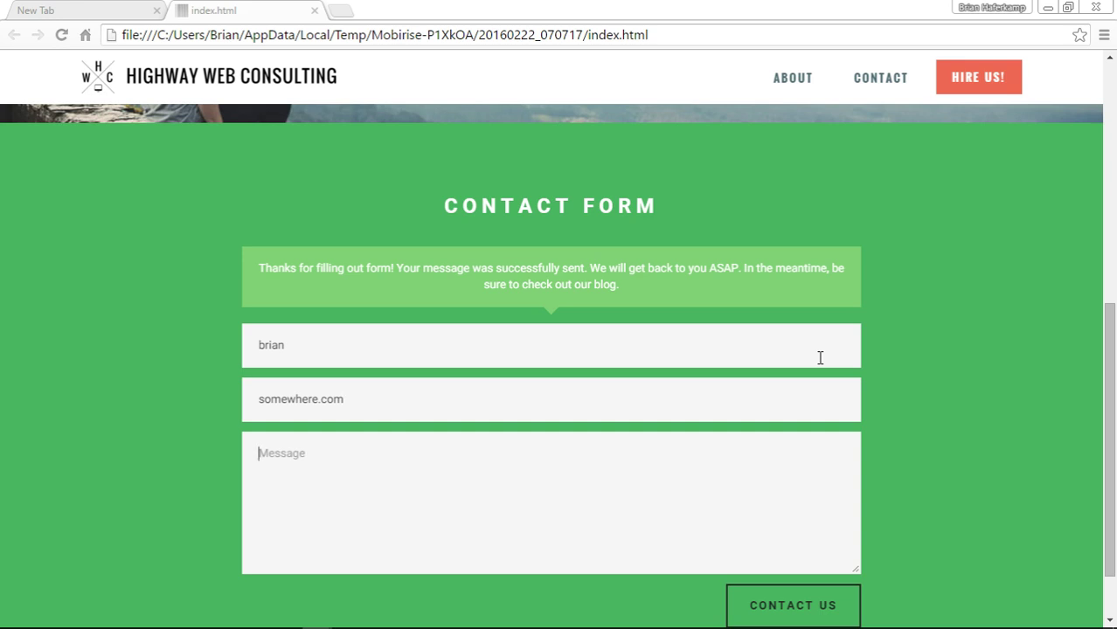
pyautogui.write('THis message')
pyautogui.click(795, 605)
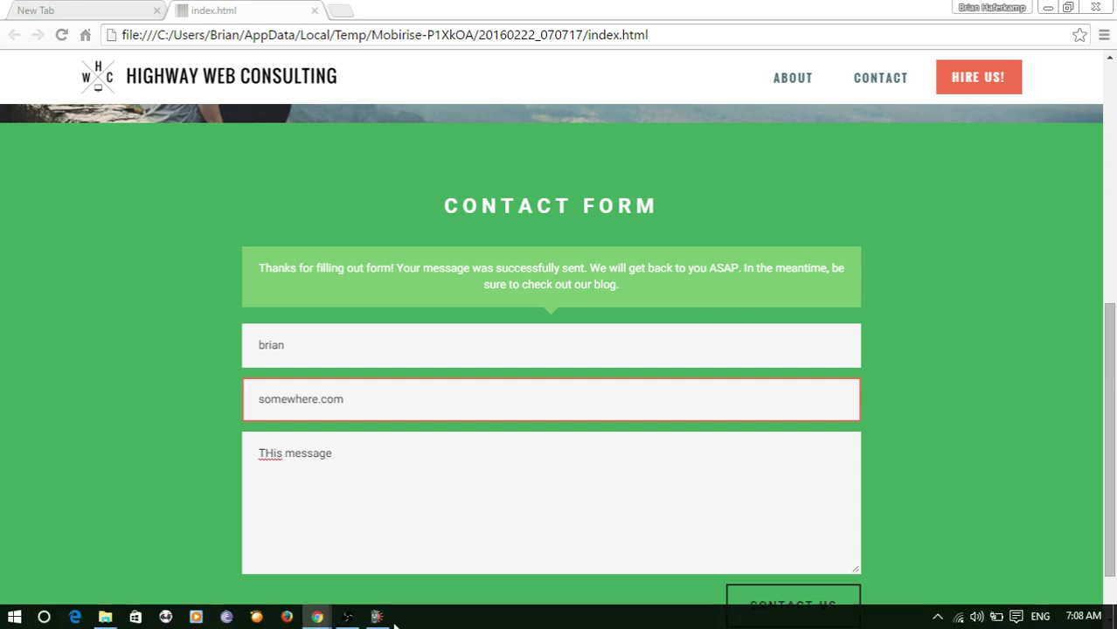
# Back in Mobirise, make the Contact Us button text red in the serif Slabo 27px font
pyautogui.click(376, 617)
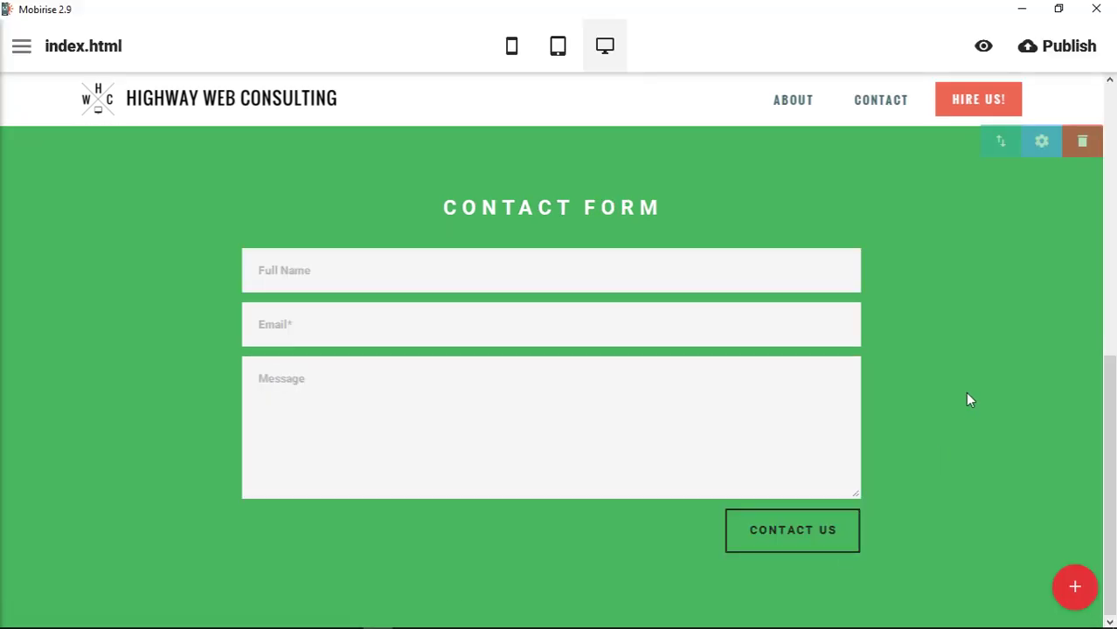
pyautogui.click(815, 530)
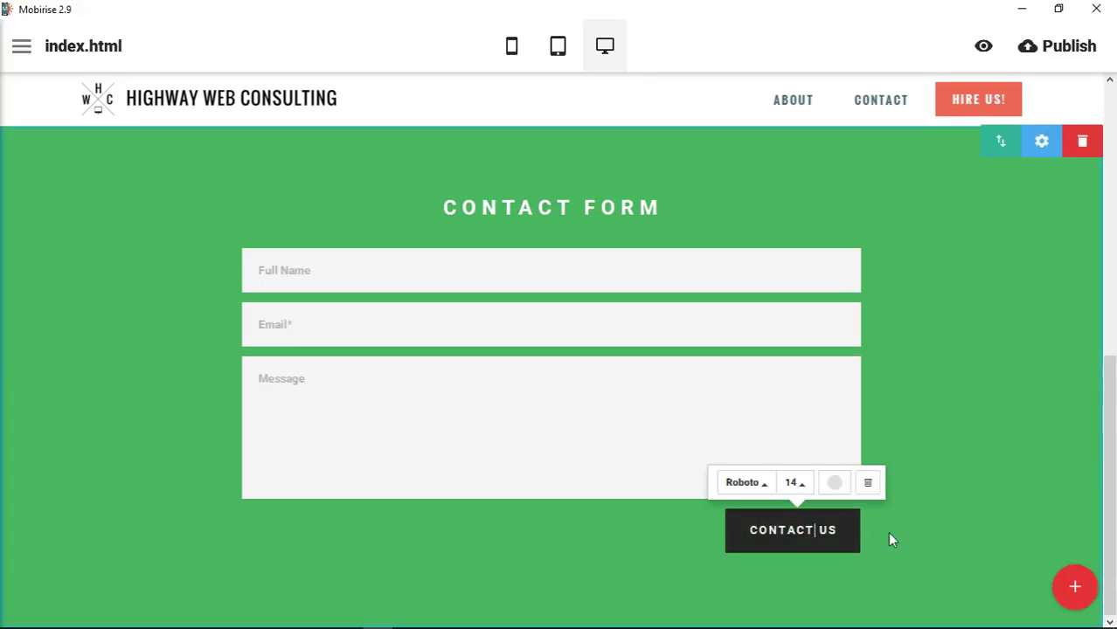
pyautogui.click(843, 494)
pyautogui.click(858, 432)
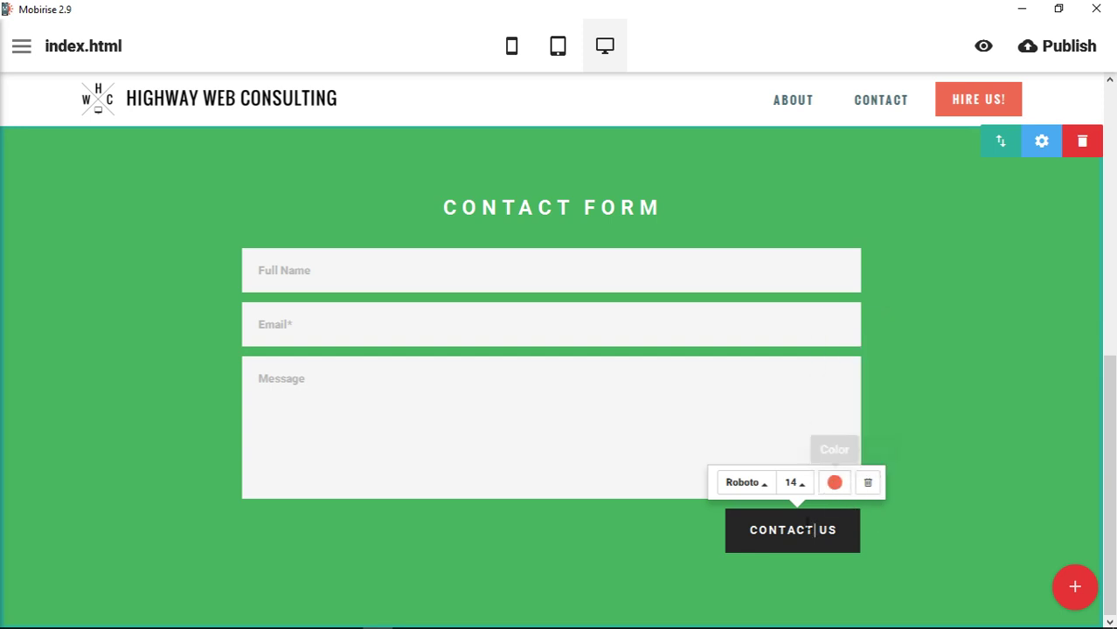
pyautogui.click(762, 488)
pyautogui.click(779, 428)
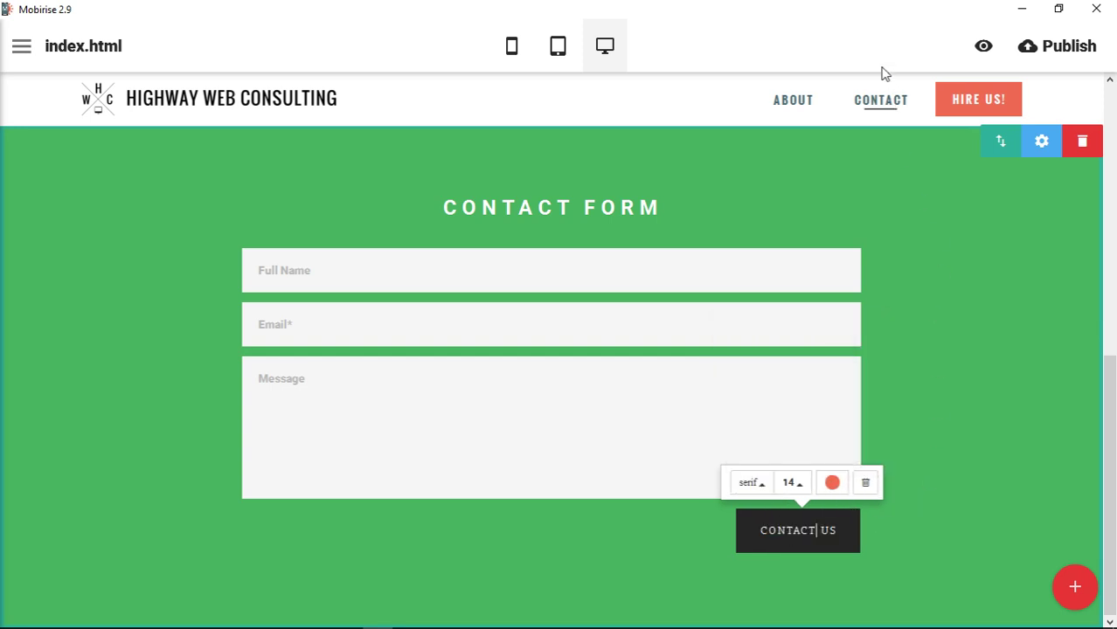
pyautogui.click(892, 464)
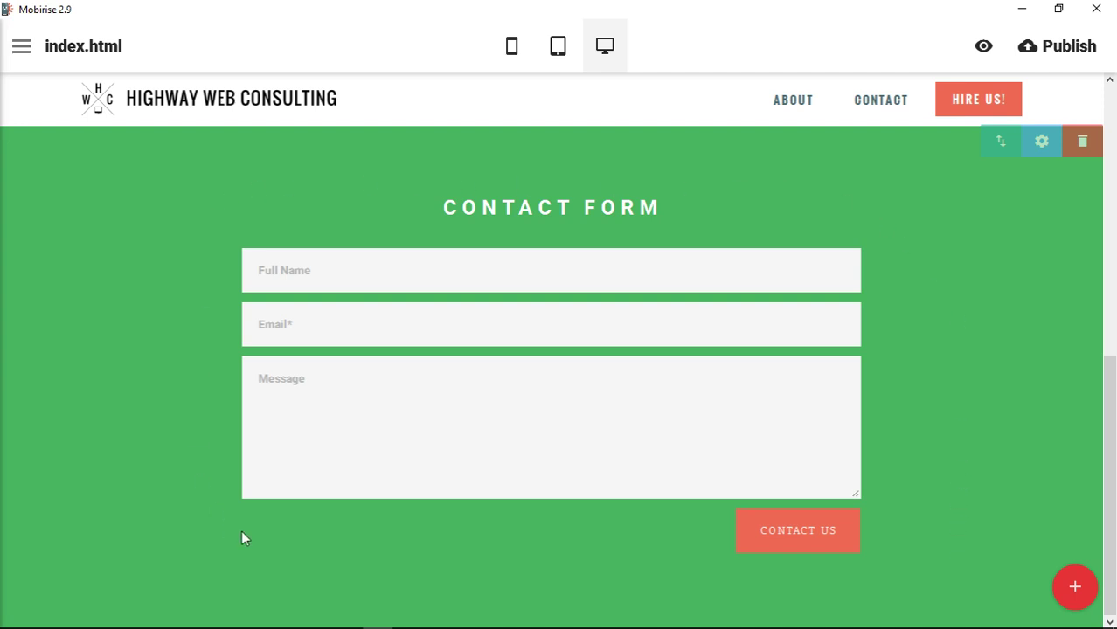
# Add the newsletter block below the form, set placeholder 'Email Address' and a company-domain notification e-mail
pyautogui.click(1080, 591)
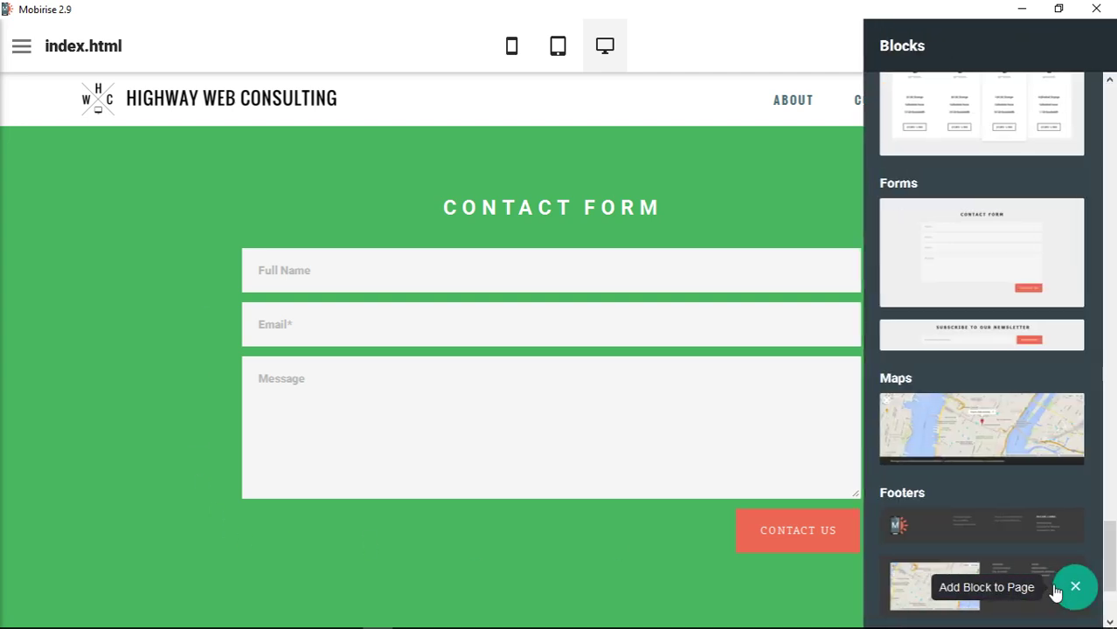
pyautogui.click(1016, 343)
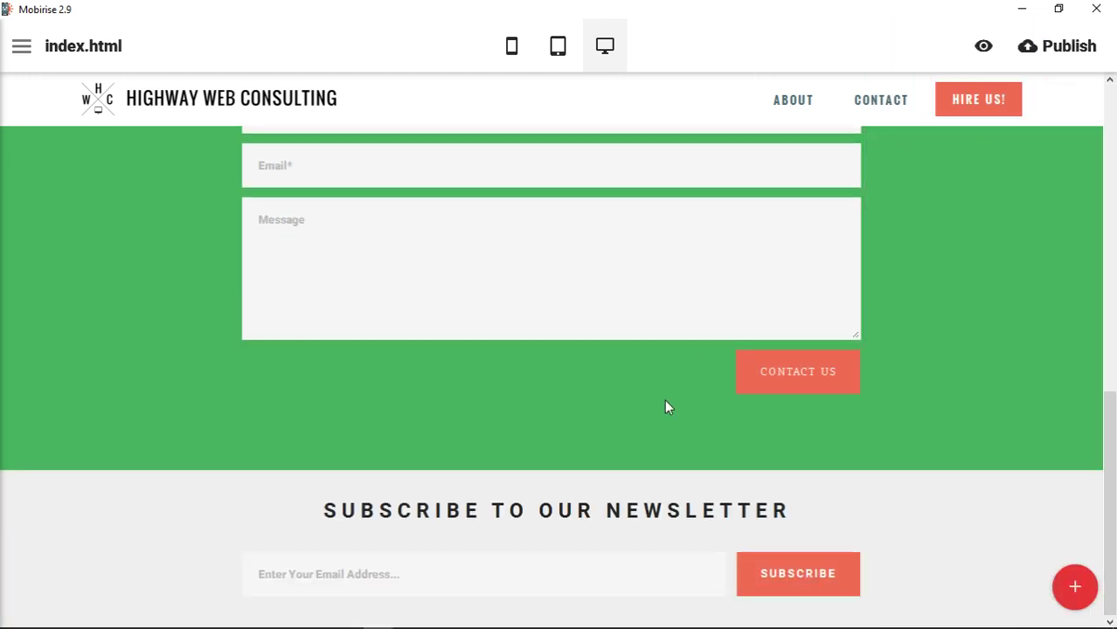
pyautogui.moveTo(464, 496)
pyautogui.moveTo(674, 485)
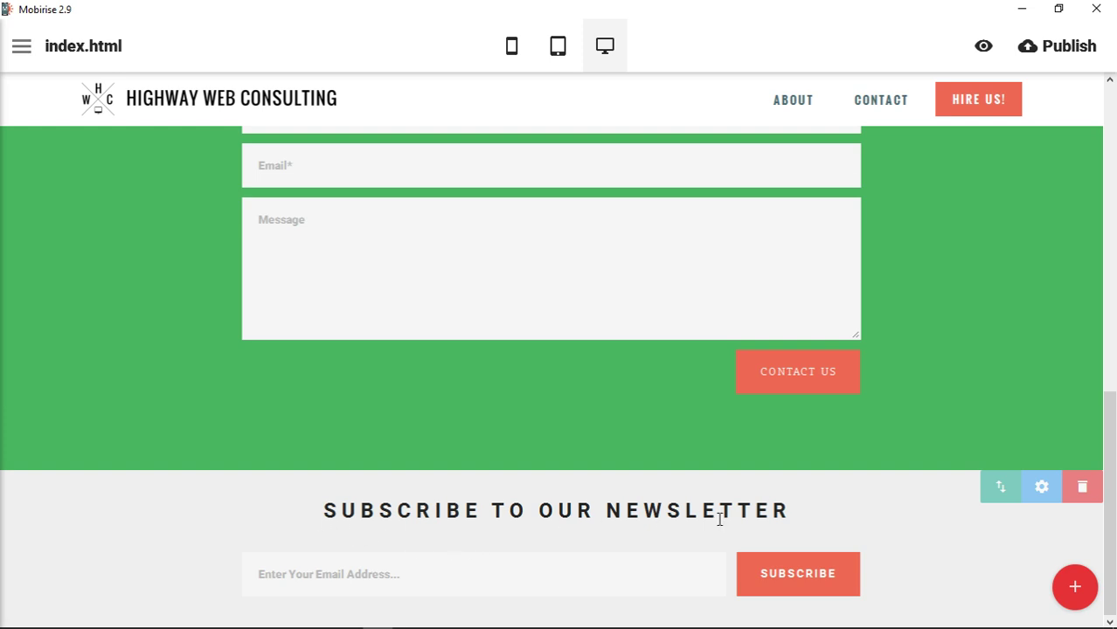
pyautogui.click(329, 577)
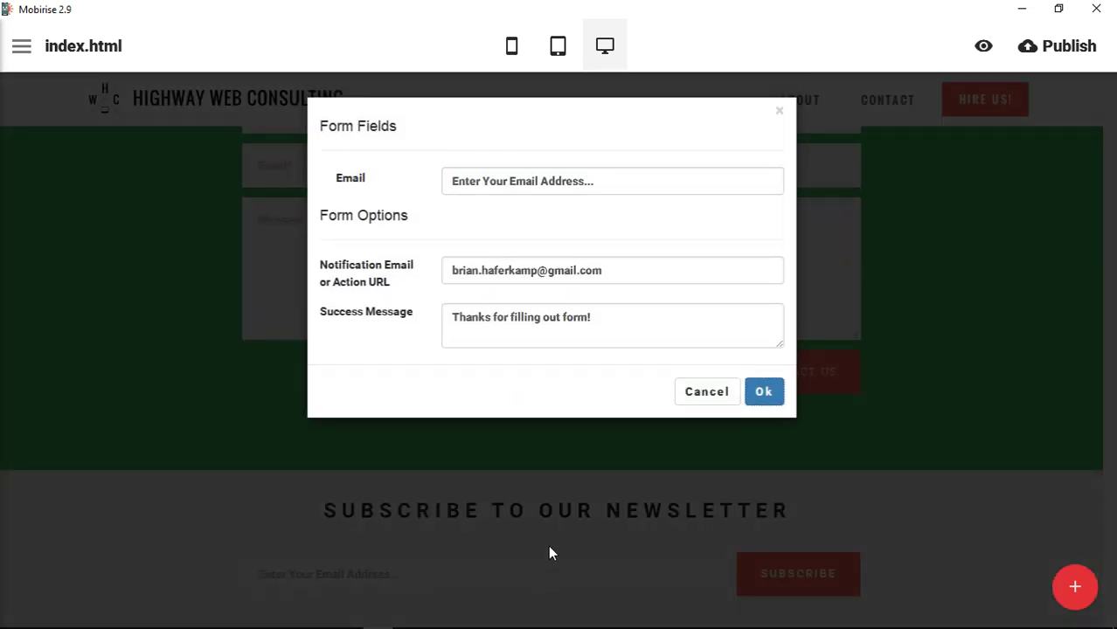
pyautogui.moveTo(451, 181); pyautogui.dragTo(607, 193)
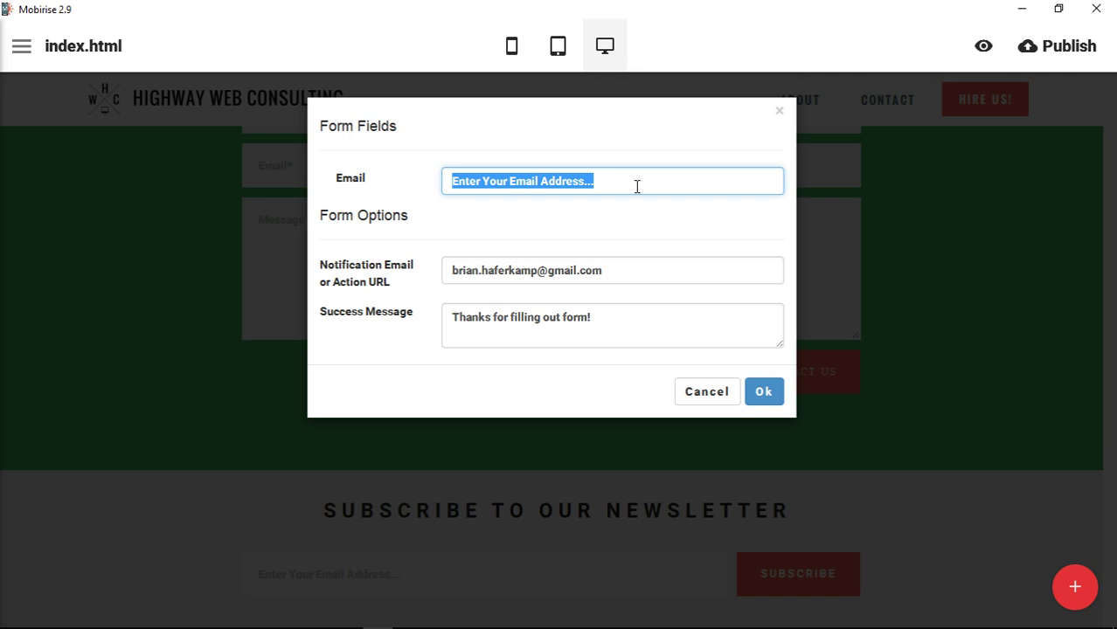
pyautogui.write('Email ')
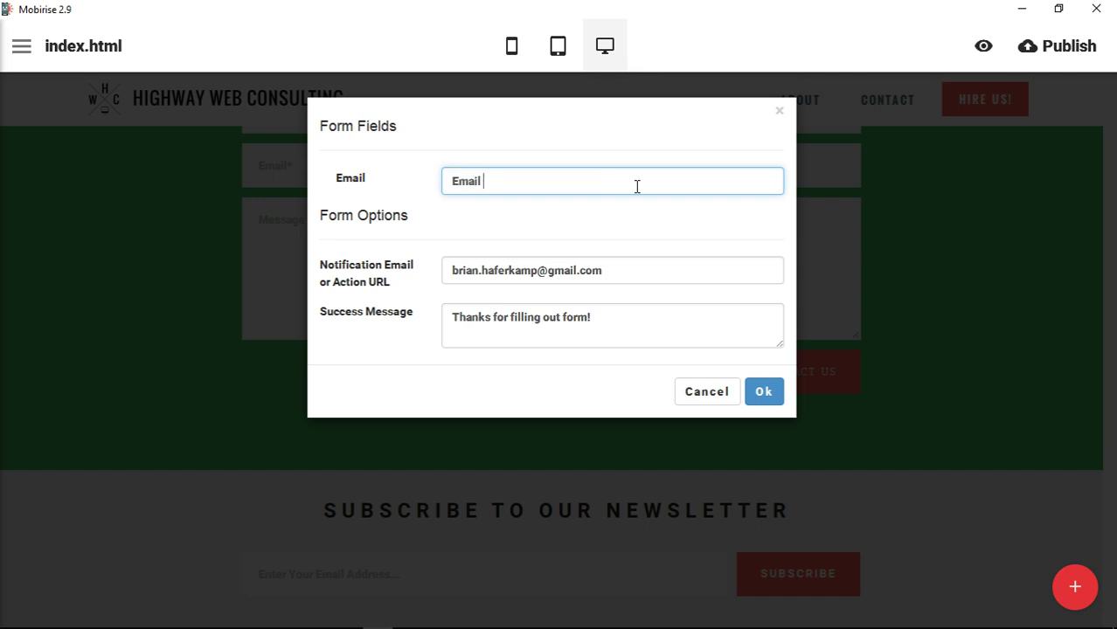
pyautogui.write('Address')
pyautogui.moveTo(632, 274); pyautogui.dragTo(480, 270)
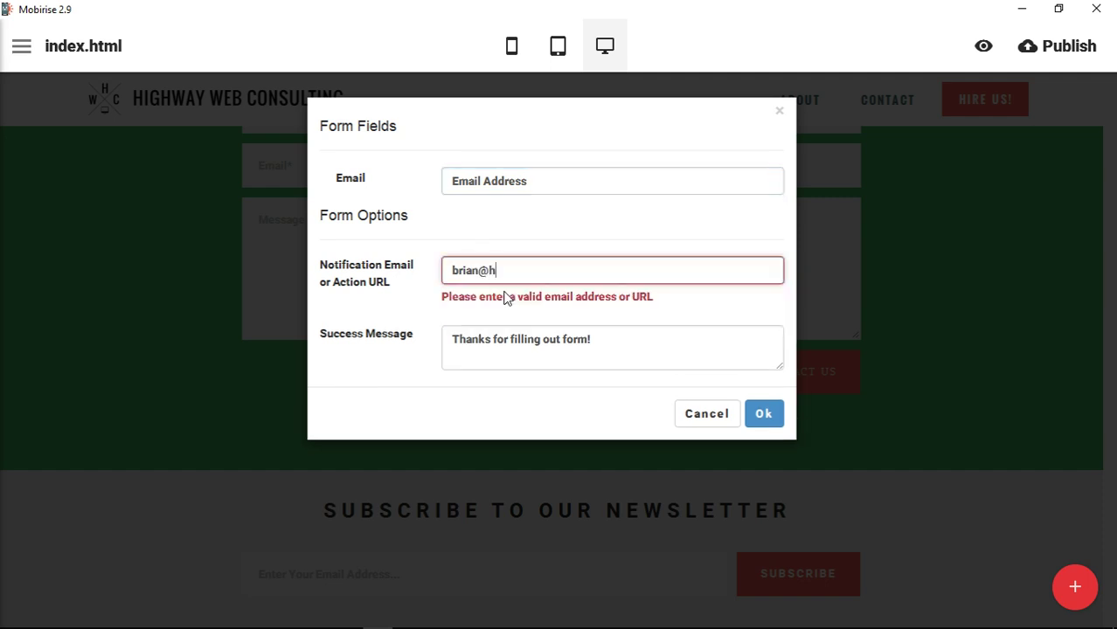
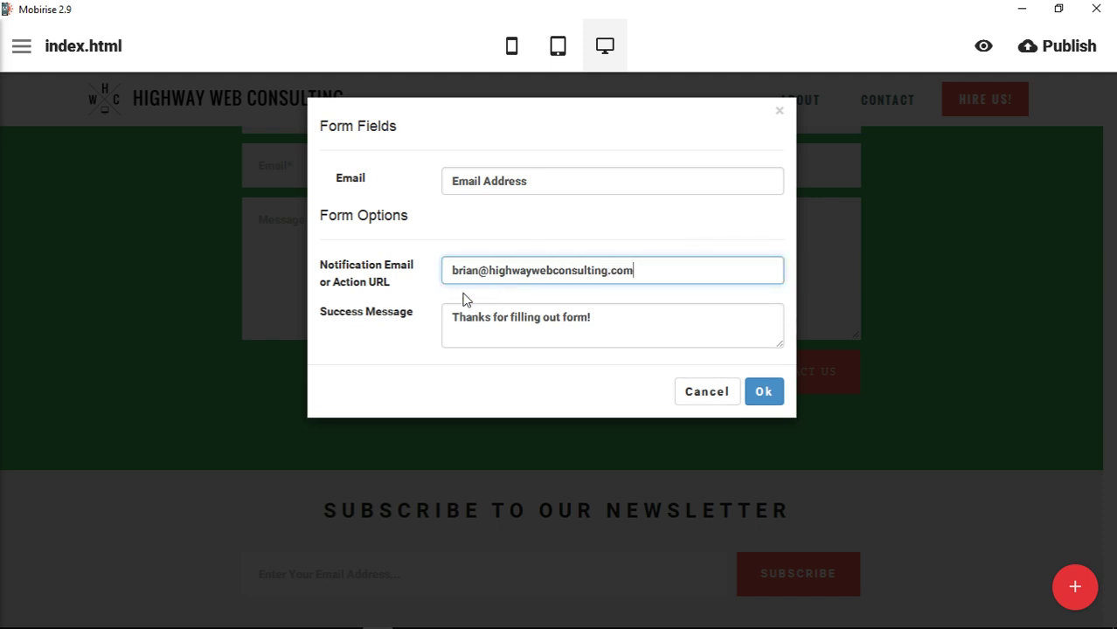
pyautogui.moveTo(623, 319); pyautogui.dragTo(418, 317)
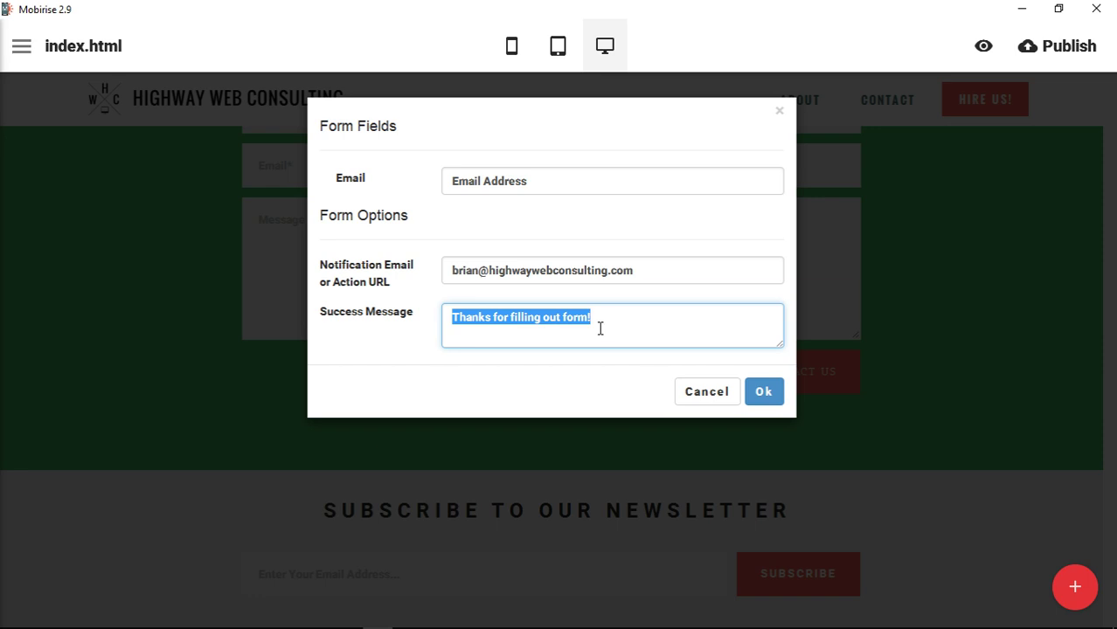
# Confirm the newsletter settings and preview the page in the browser, scrolled to the newsletter
pyautogui.click(763, 390)
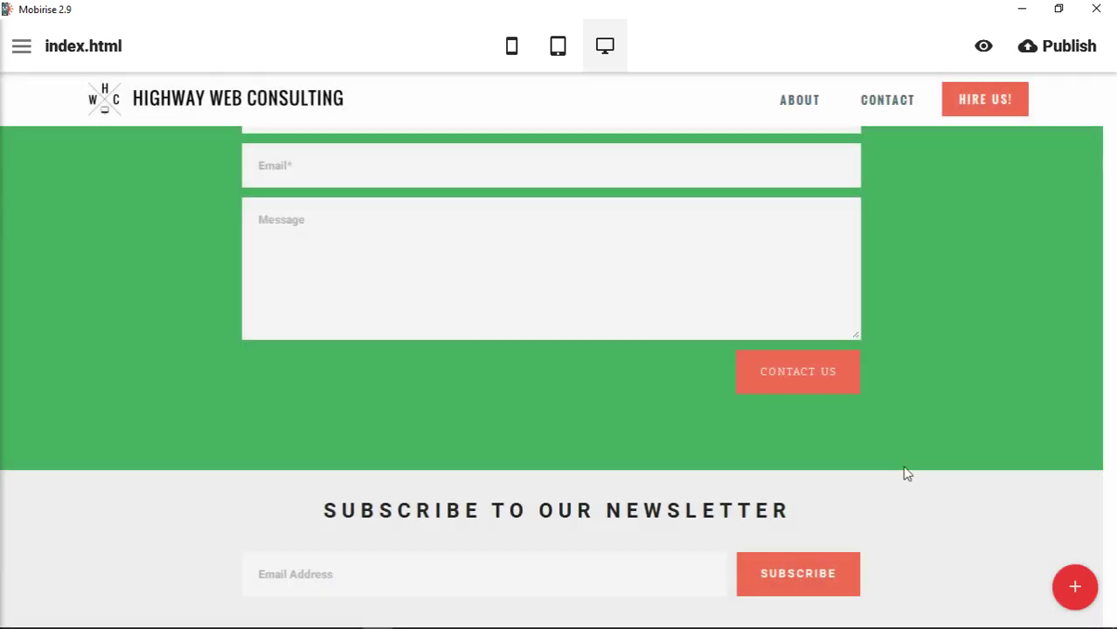
pyautogui.click(982, 49)
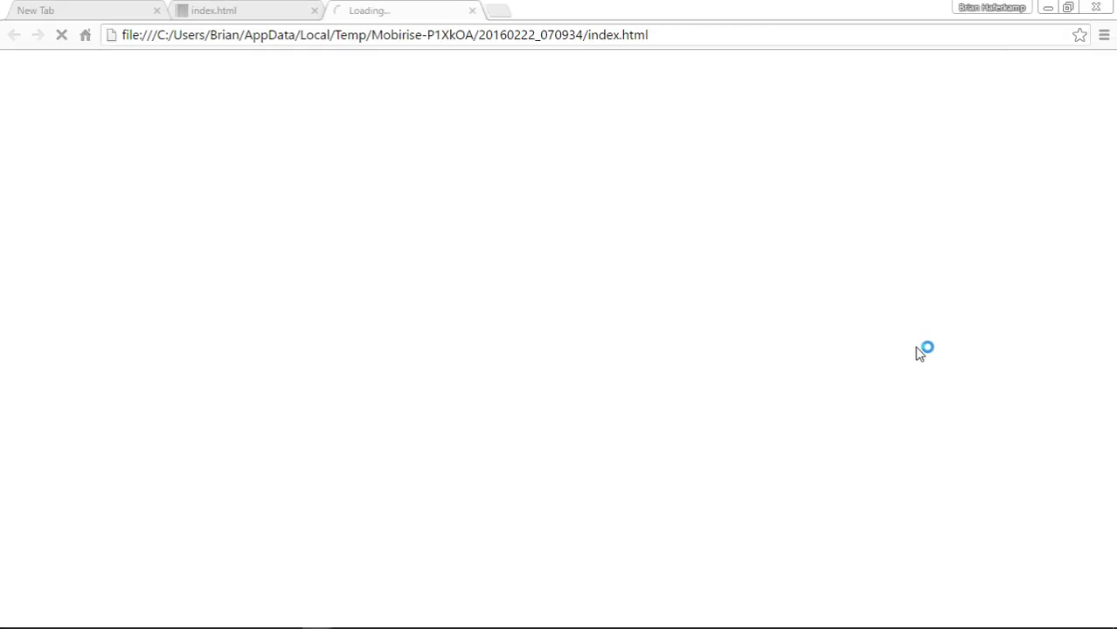
pyautogui.scroll(-8, 950, 394)
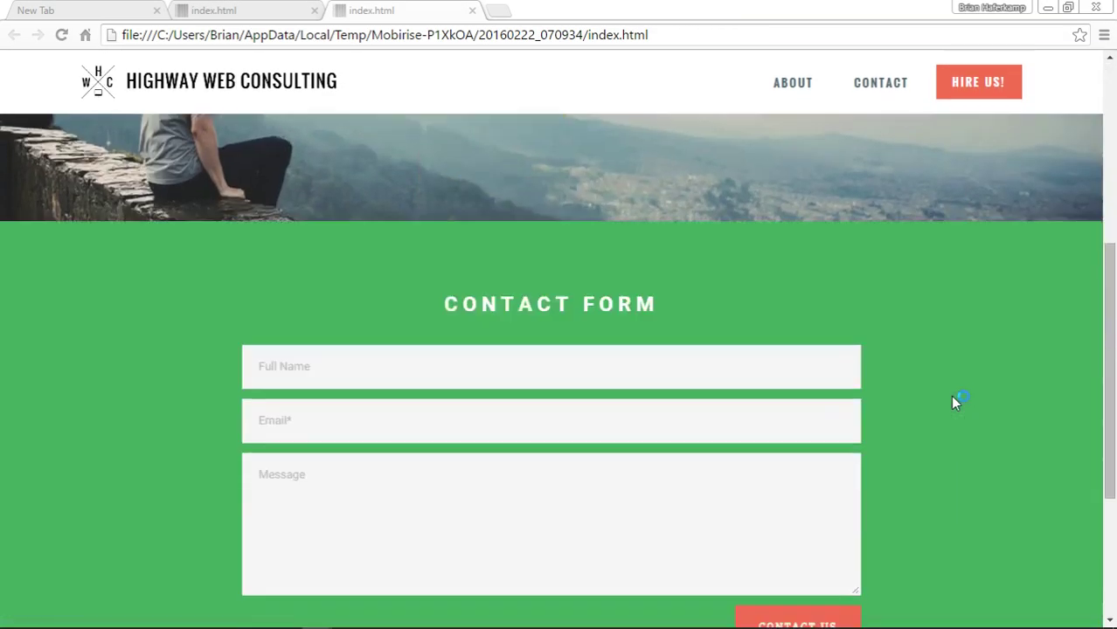
# Submit a test e-mail address in the newsletter field, then return to Mobirise
pyautogui.click(457, 580)
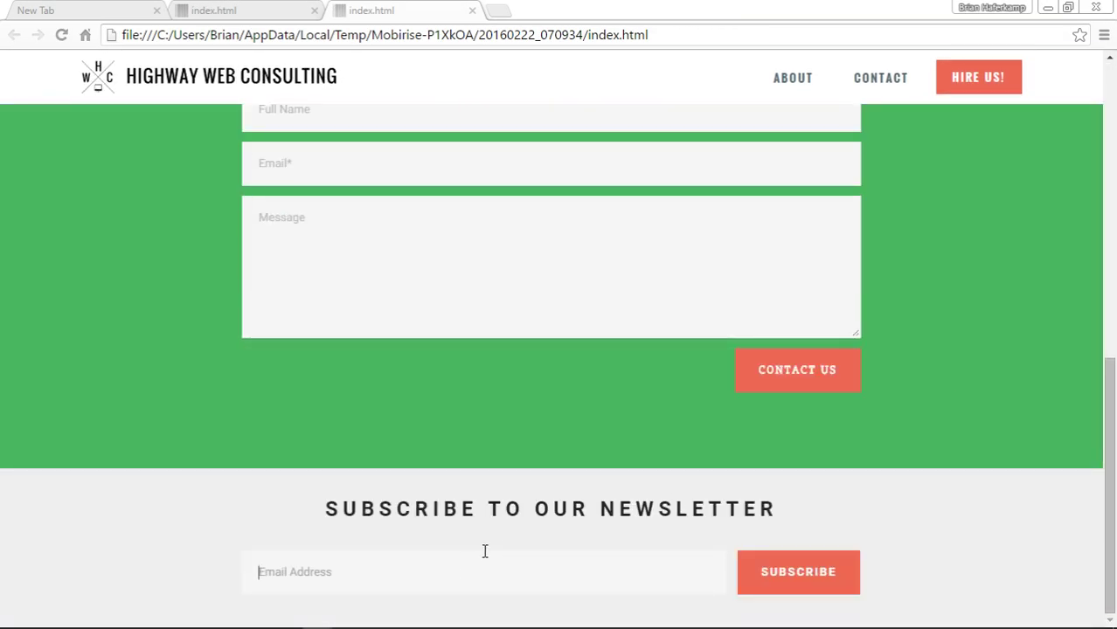
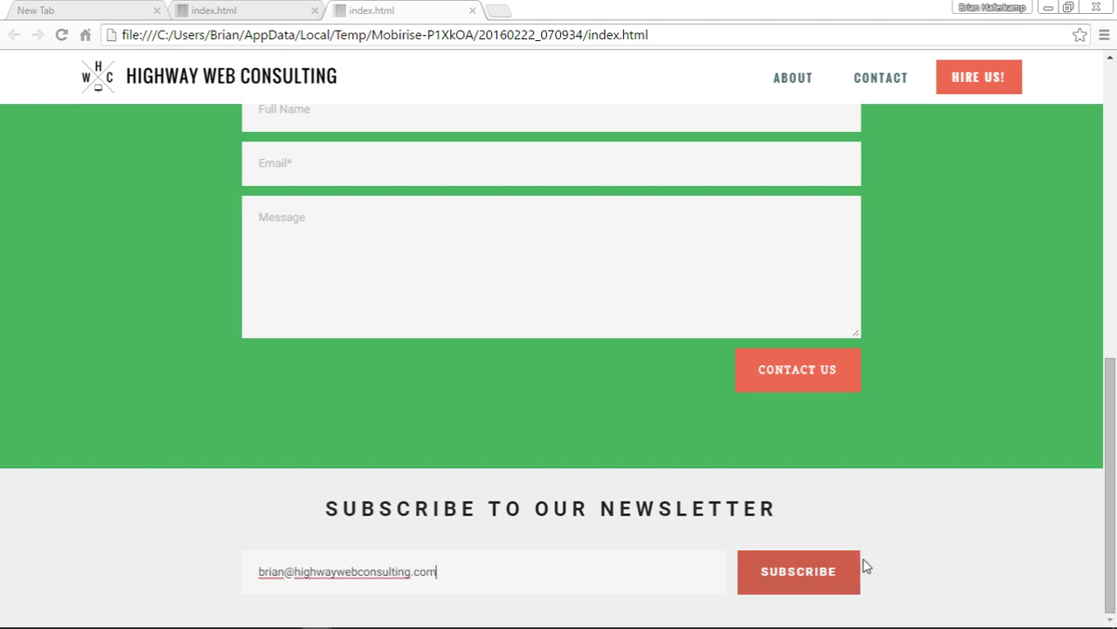
pyautogui.click(844, 581)
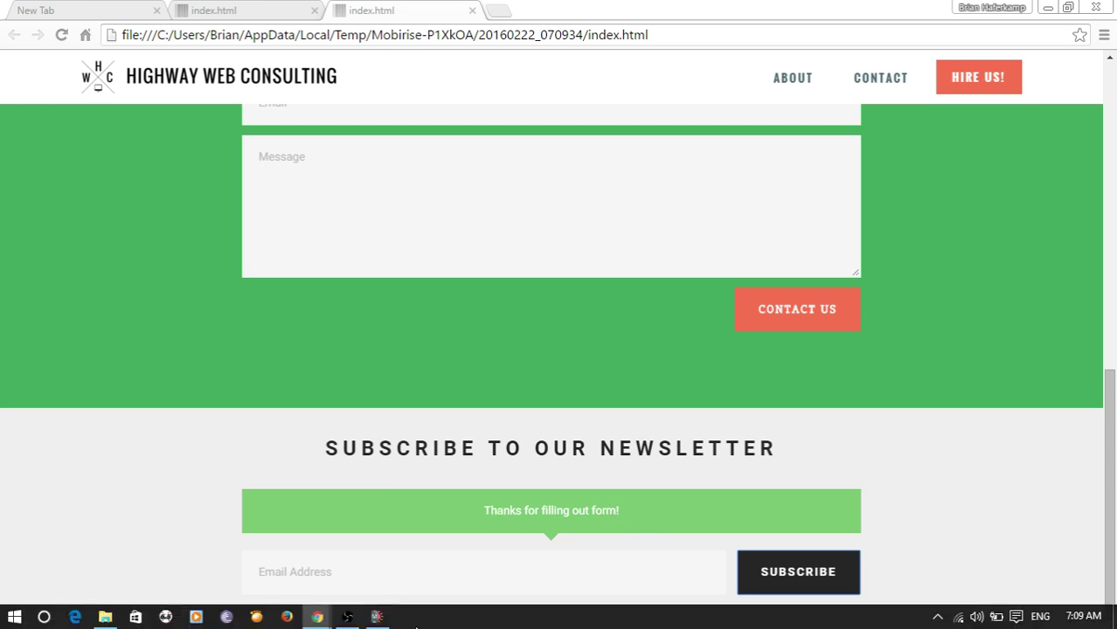
pyautogui.click(376, 617)
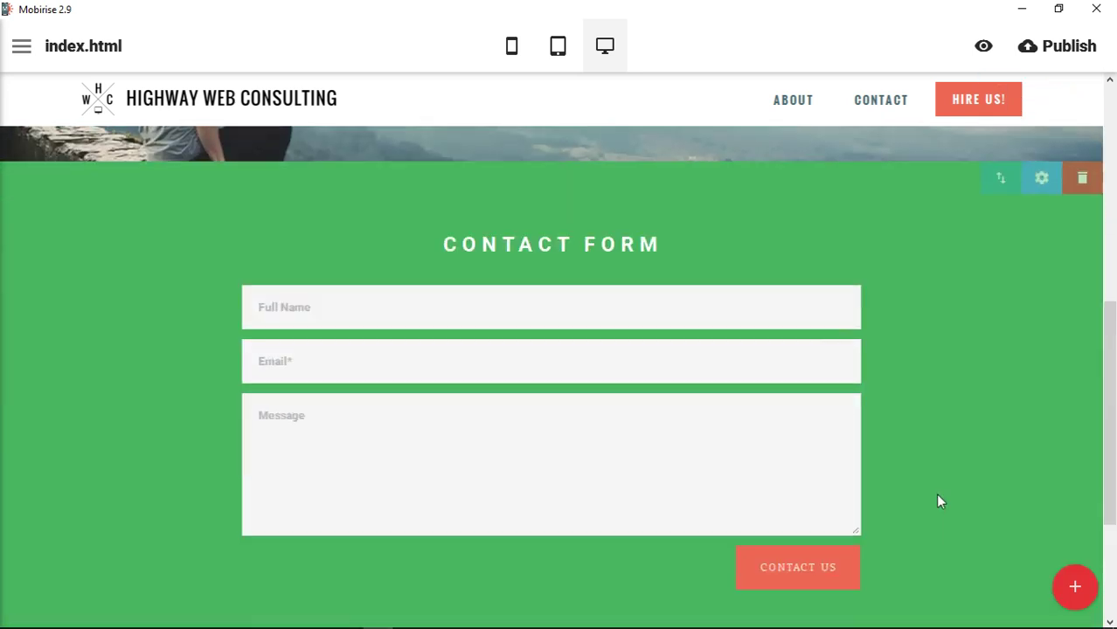
# Review the page, then open the block library scrolled down to the Maps and Footers categories
pyautogui.scroll(4, 940, 503)
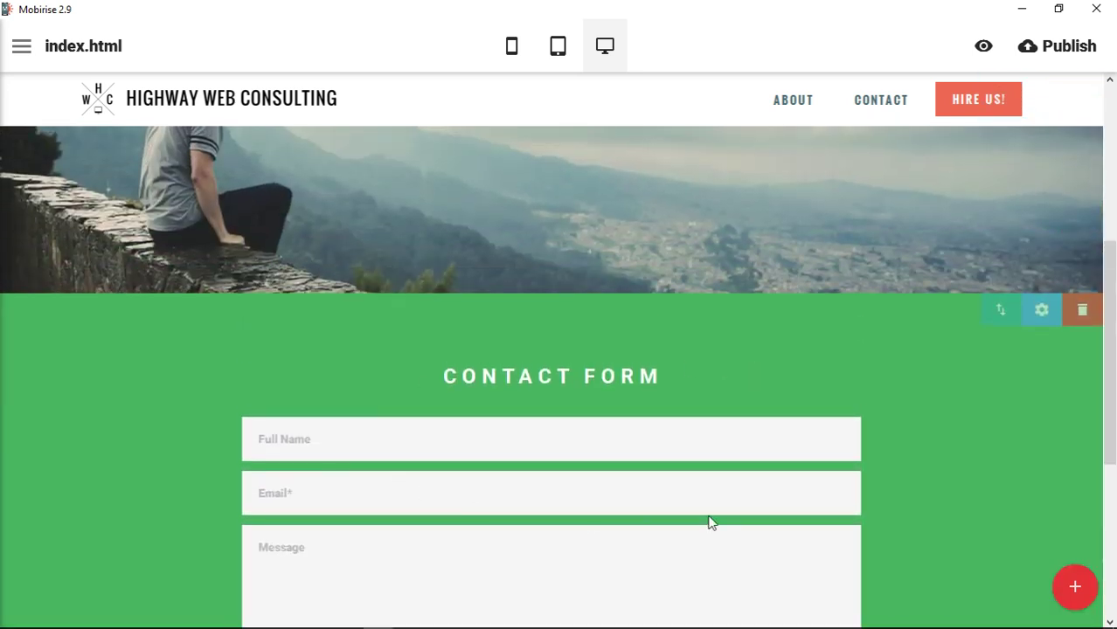
pyautogui.scroll(-2, 924, 456)
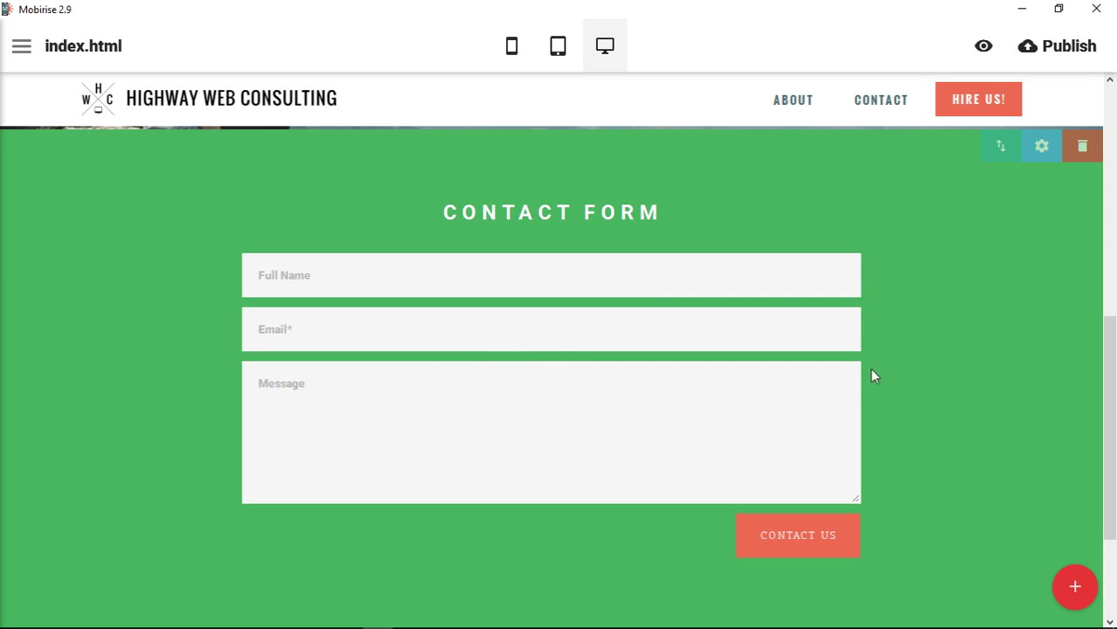
pyautogui.scroll(-2, 877, 391)
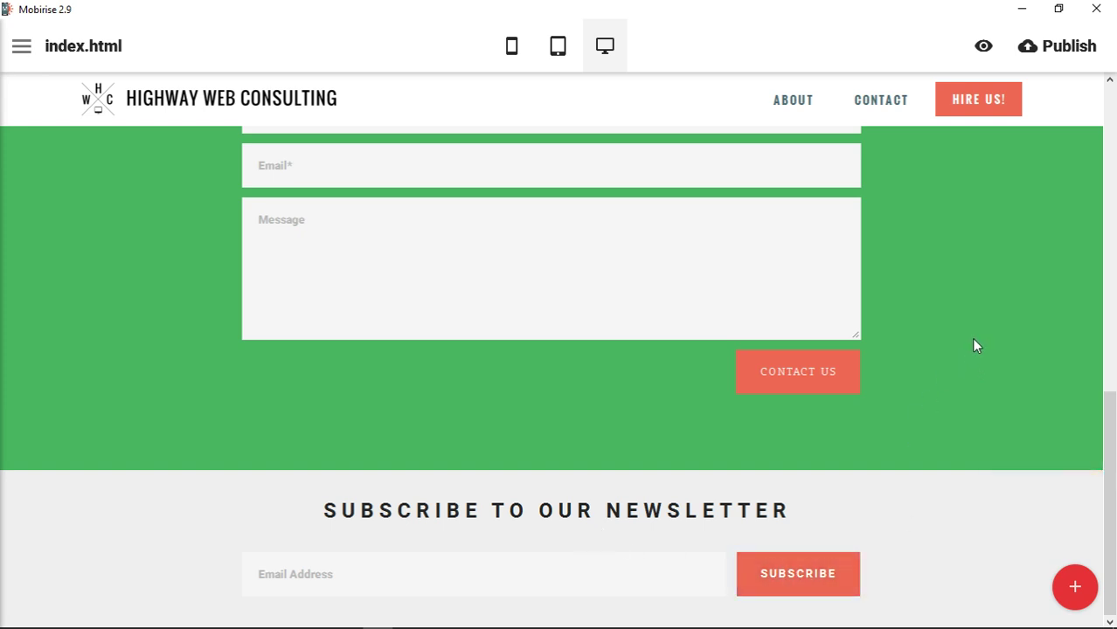
pyautogui.scroll(2, 961, 350)
pyautogui.click(1075, 591)
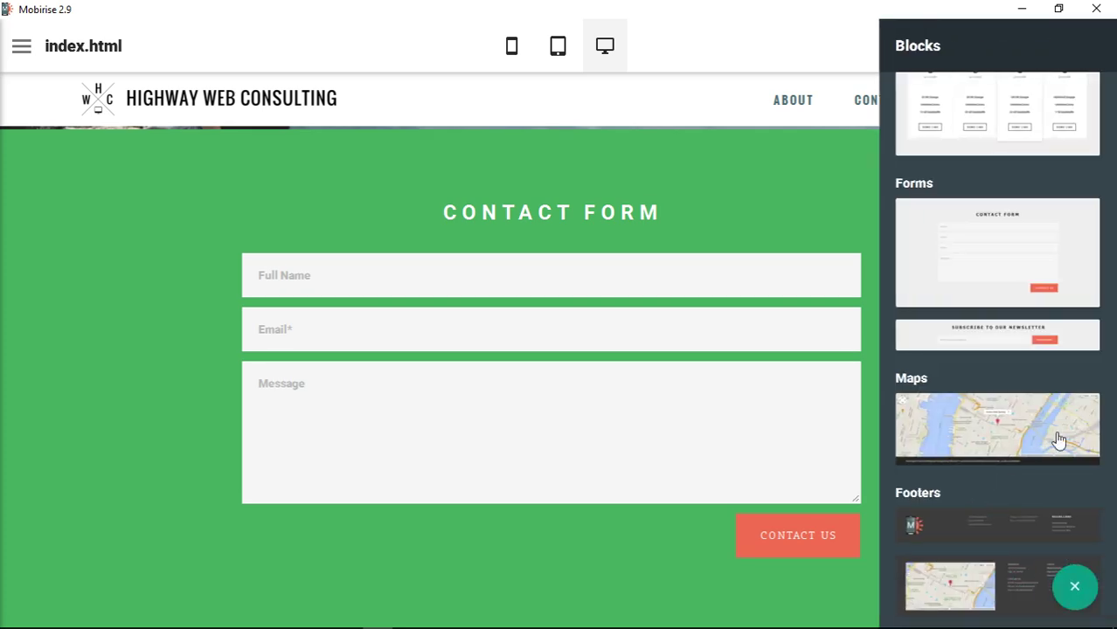
pyautogui.scroll(-3, 1030, 404)
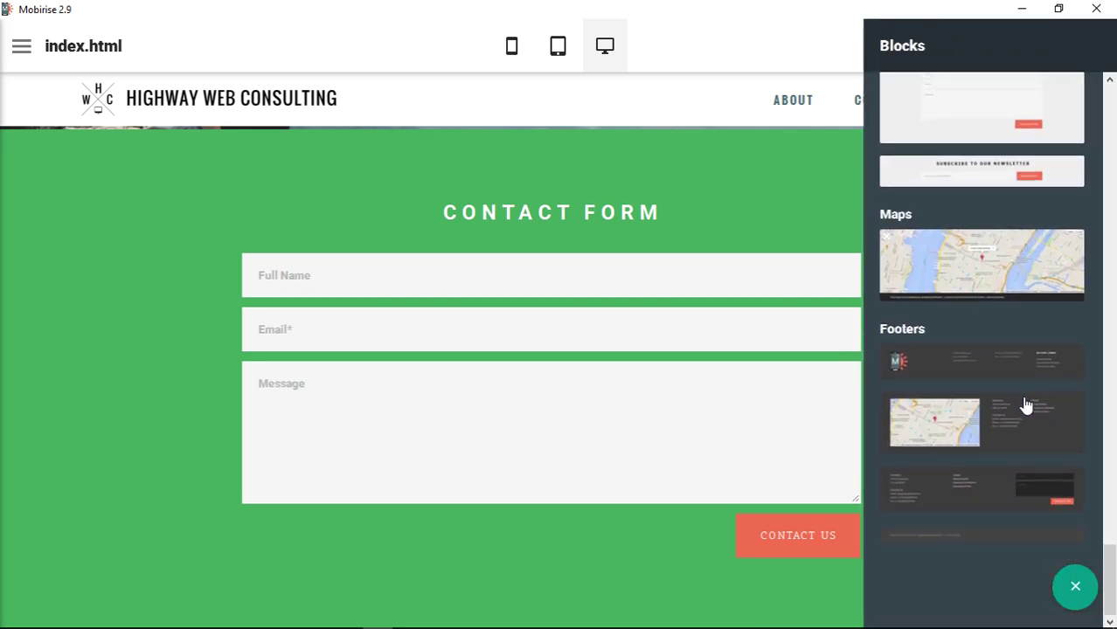